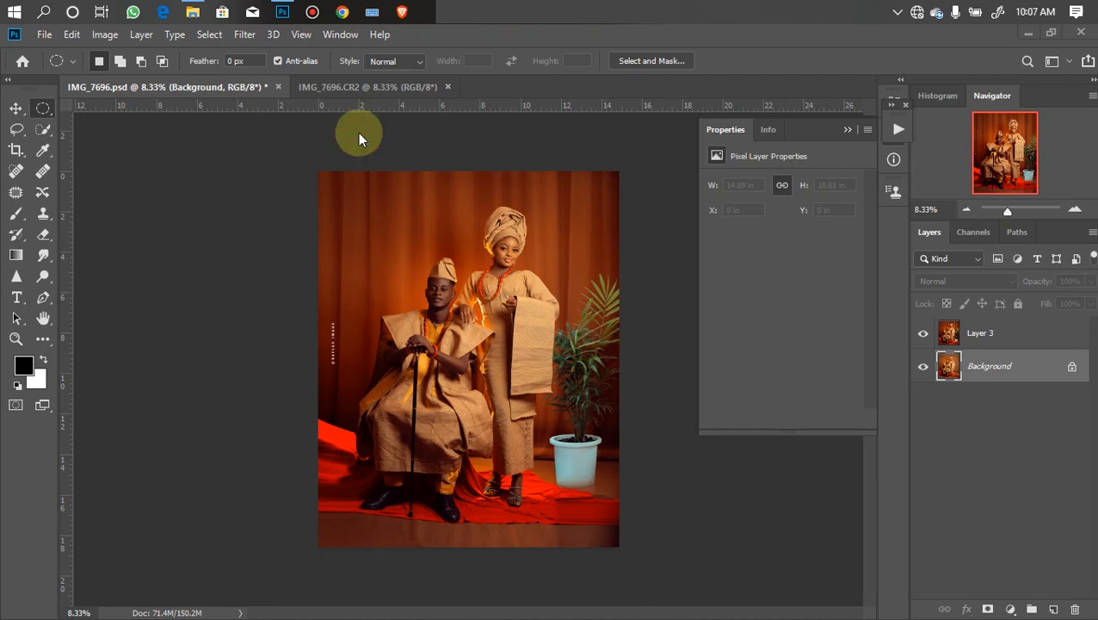
- Compare the edited PSD with the original CR2 photo by switching back and forth between the two document tabs
click(322, 86)
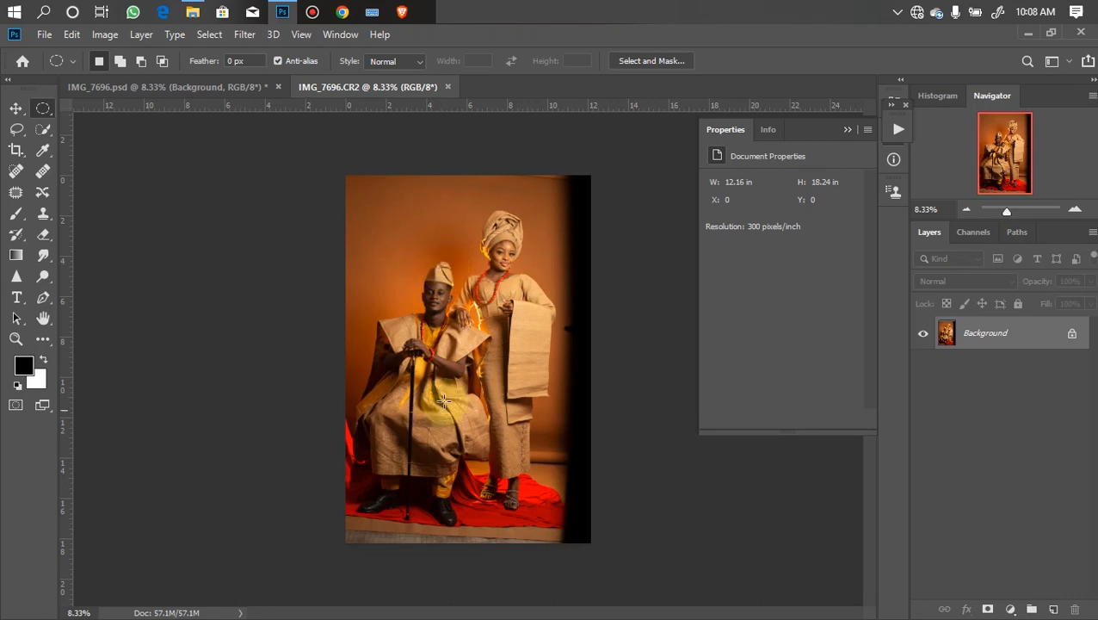
click(220, 90)
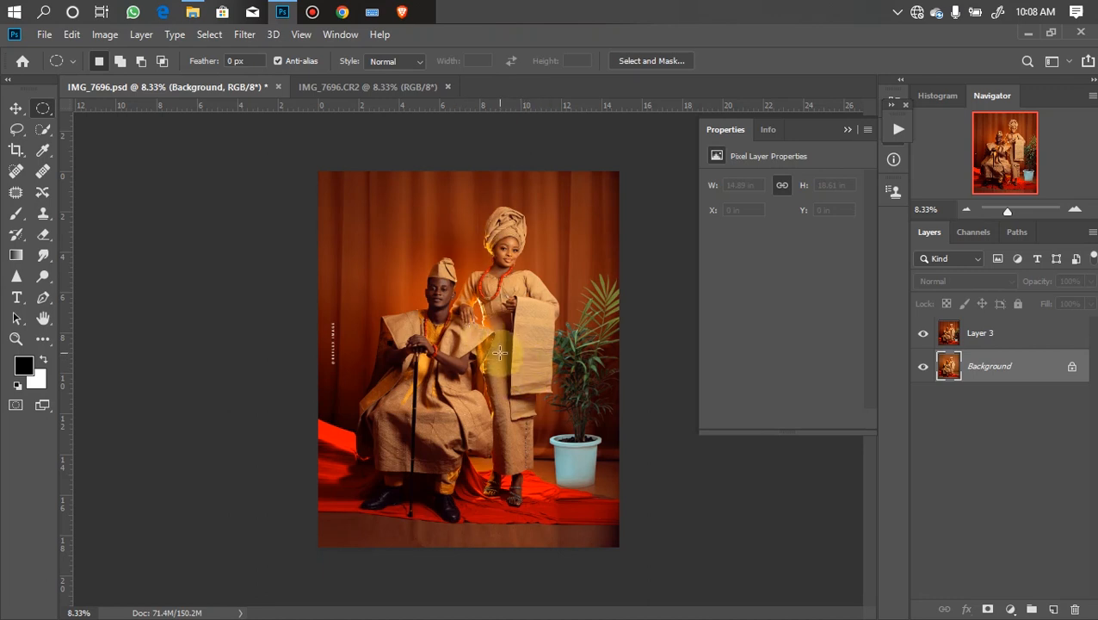
click(379, 90)
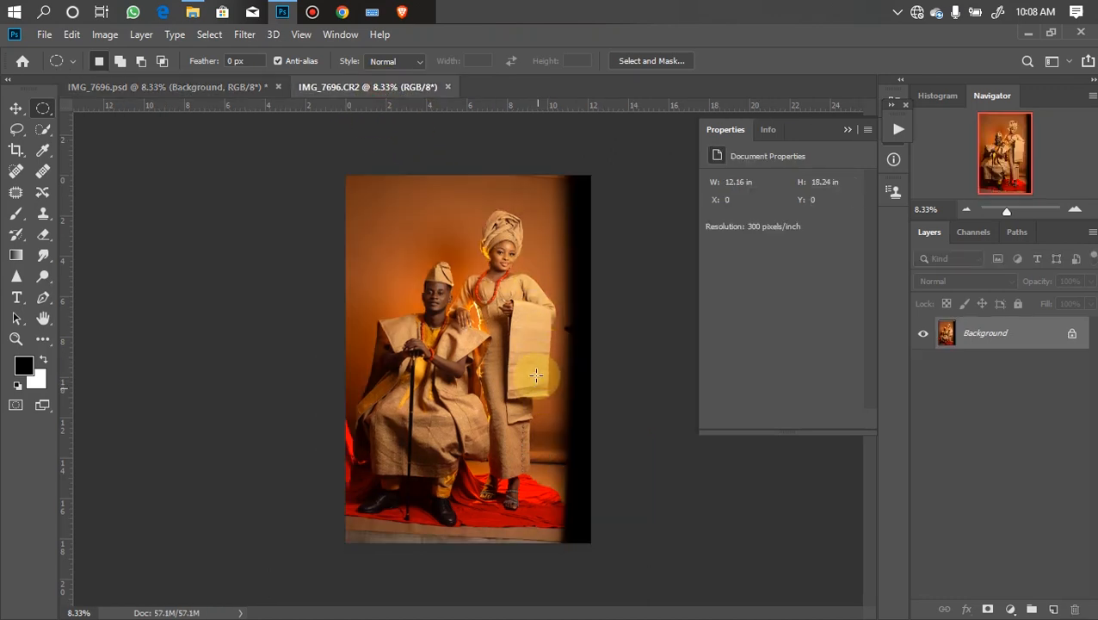
click(215, 87)
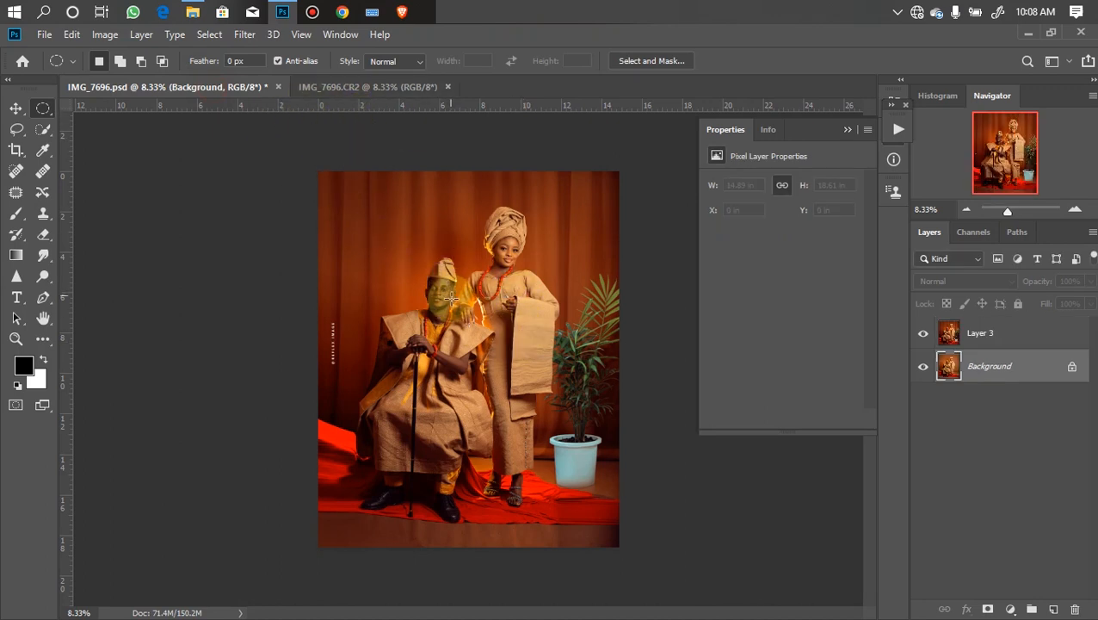
click(396, 88)
click(363, 88)
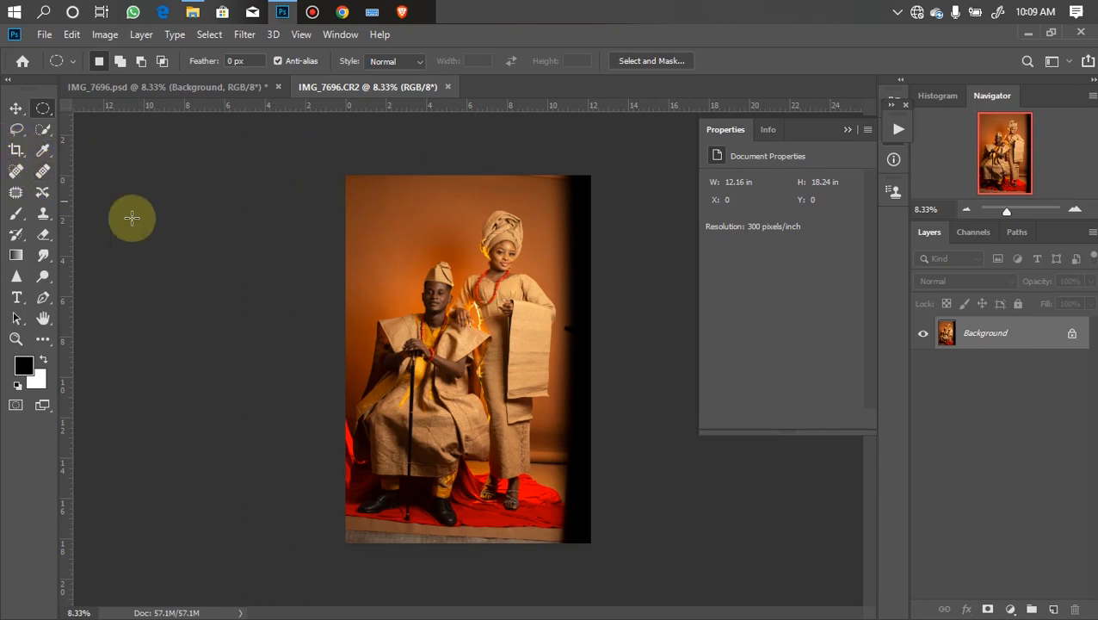
- Crop the CR2 photo at a 4:5 ratio, enlarging the crop box beyond the image so white margins appear at the sides
key(c)
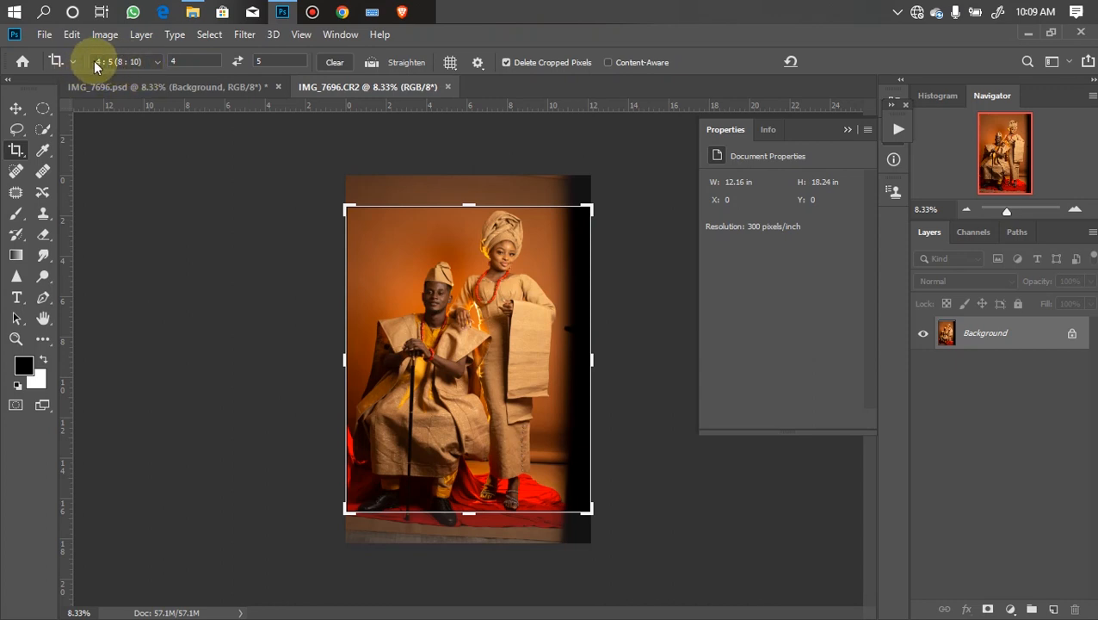
drag(471, 207, 466, 185)
drag(461, 534, 466, 534)
drag(303, 140, 297, 147)
drag(465, 541, 463, 547)
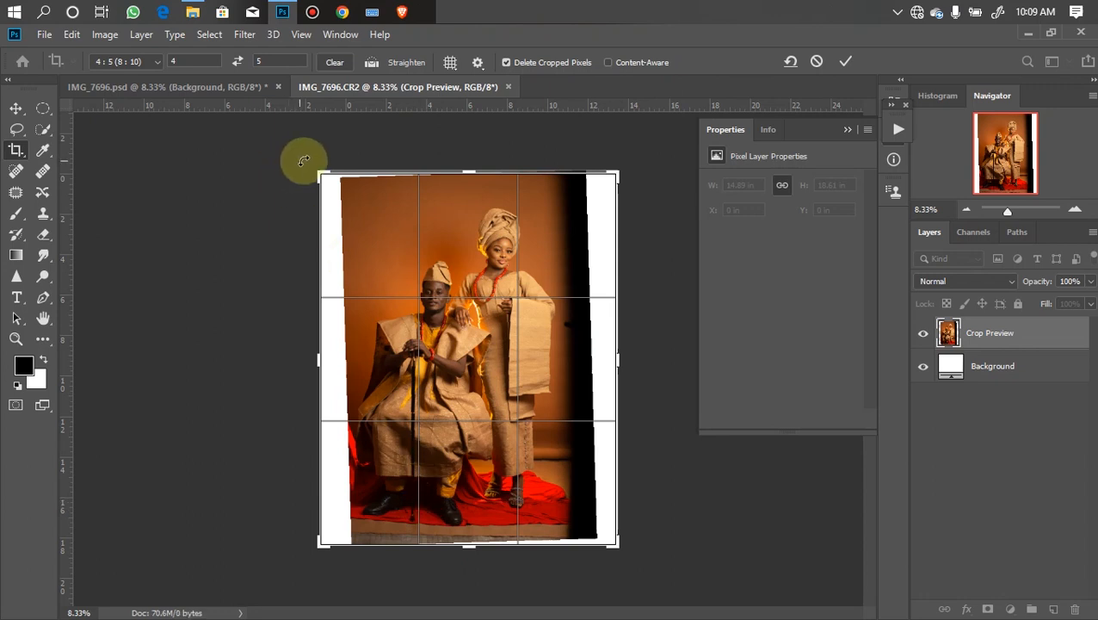
drag(306, 159, 310, 154)
key(Return)
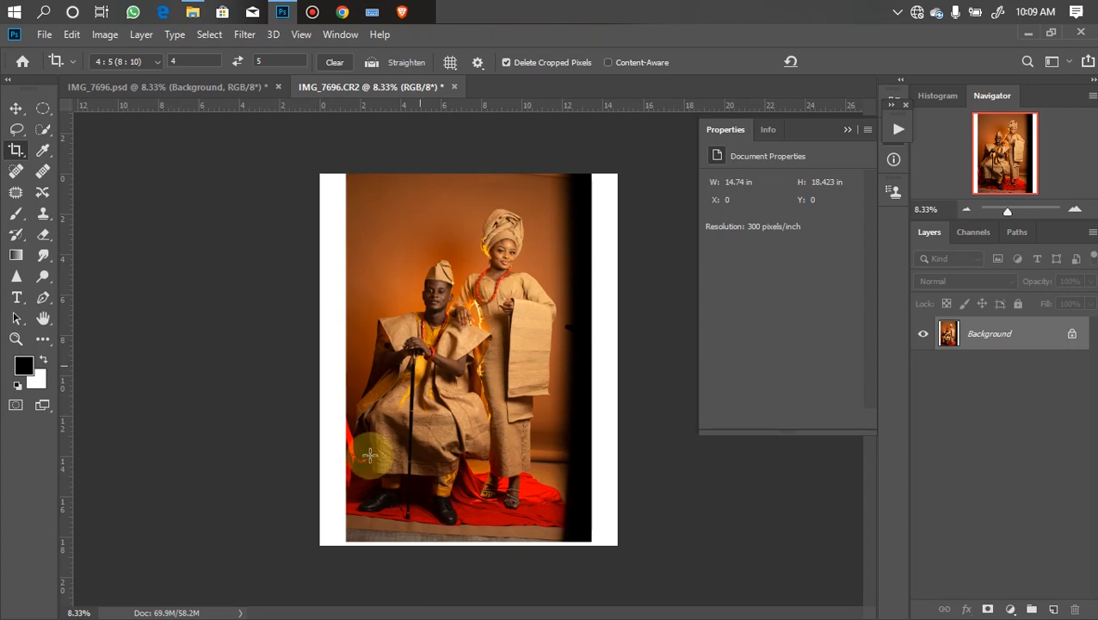
drag(297, 148, 346, 518)
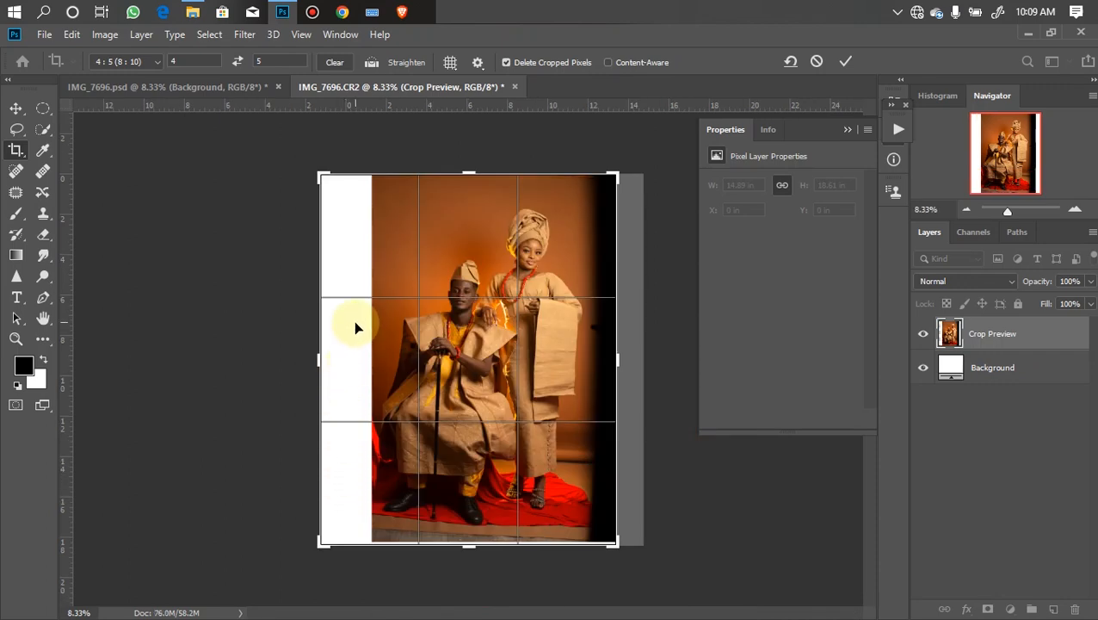
key(Return)
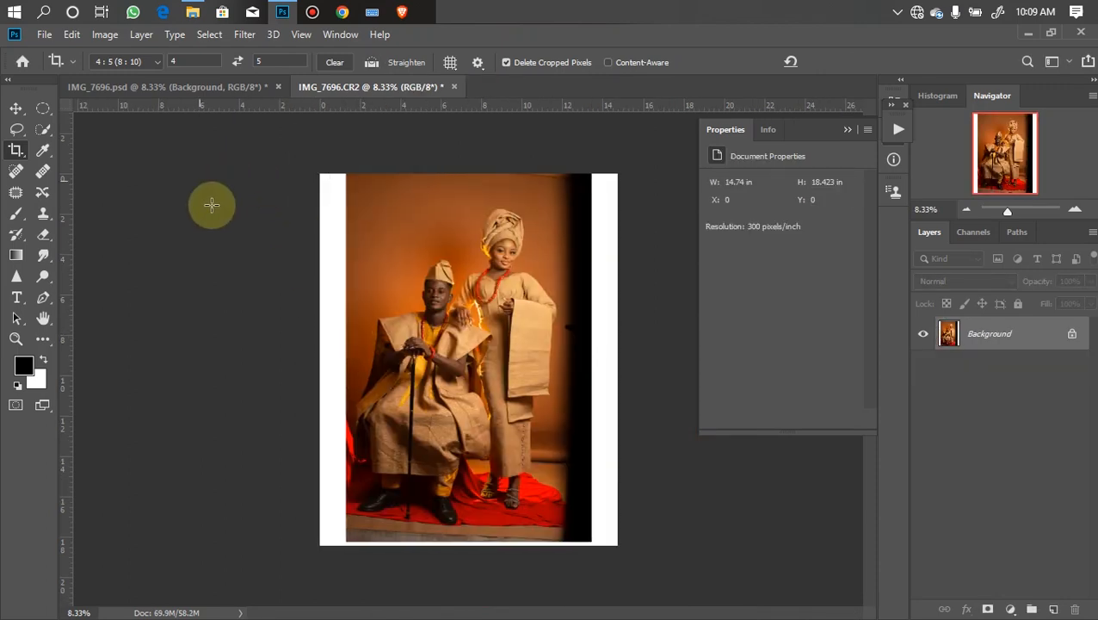
- Select the left white margin with a thin strip of photo edge and stretch it leftward with Free Transform to fill the margin
click(44, 108)
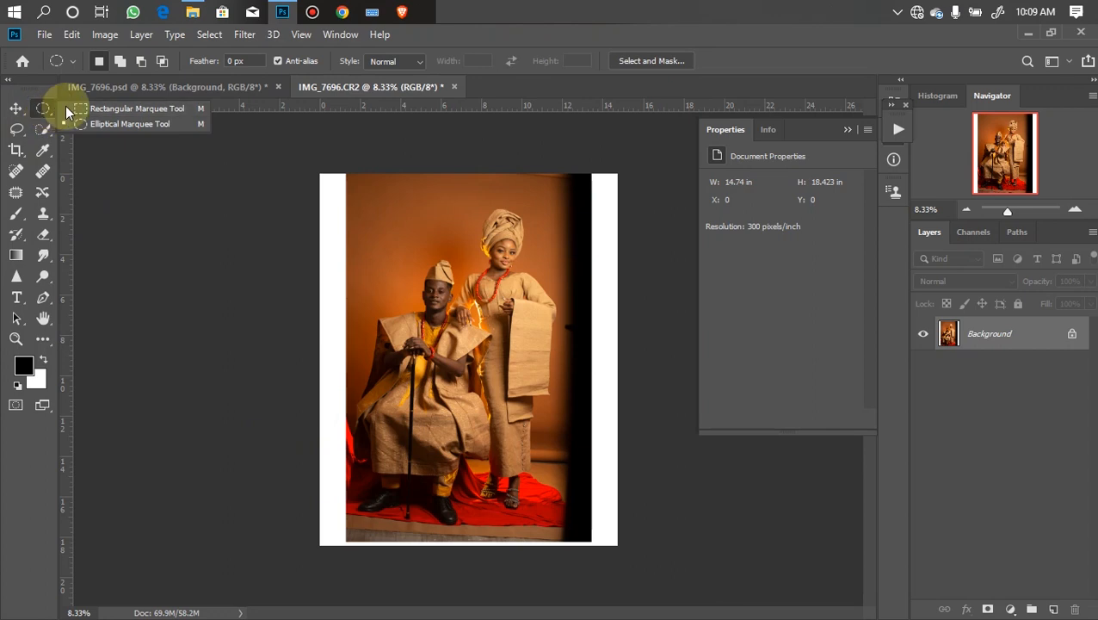
click(120, 108)
drag(303, 162, 344, 558)
key(ctrl+plus)
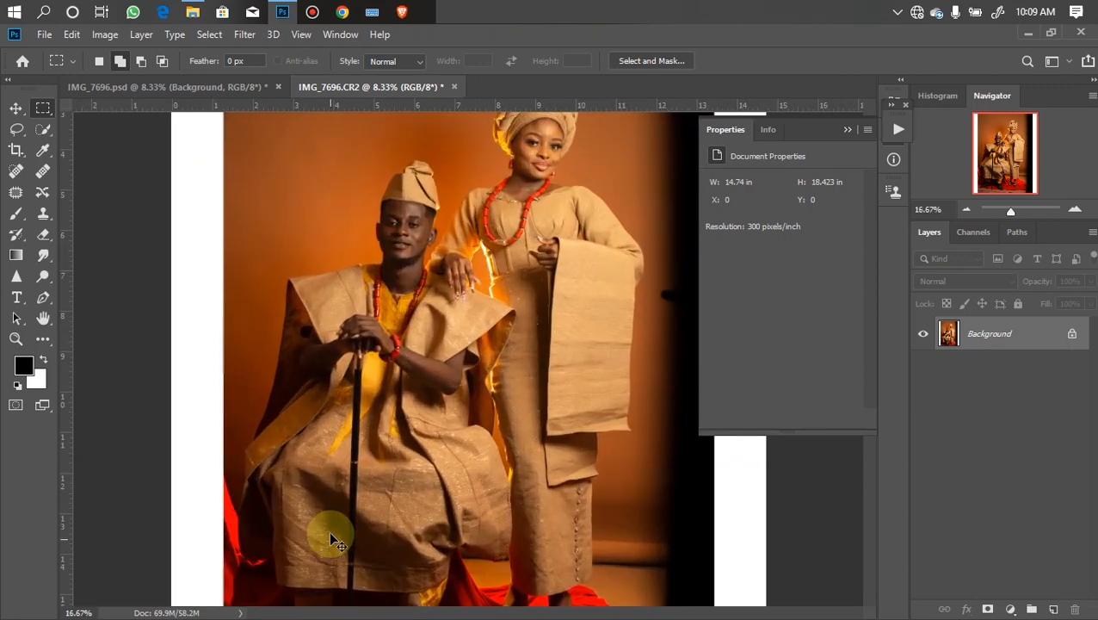
key(ctrl+plus)
drag(306, 307, 404, 219)
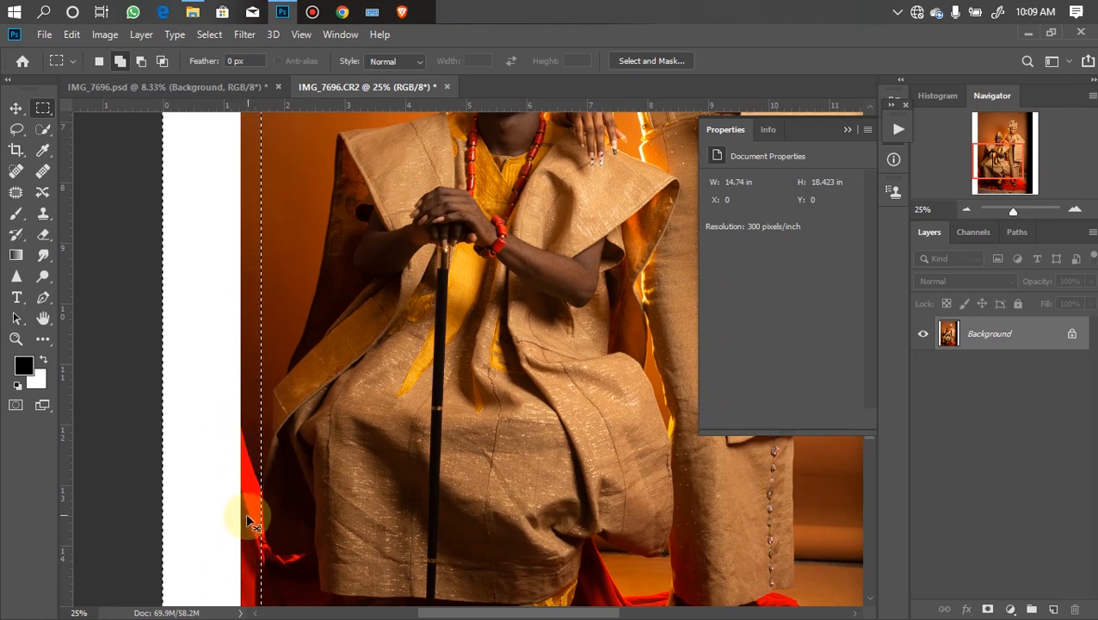
key(ctrl+minus)
key(ctrl+minus)
key(ctrl+minus)
key(ctrl+minus)
key(ctrl+t)
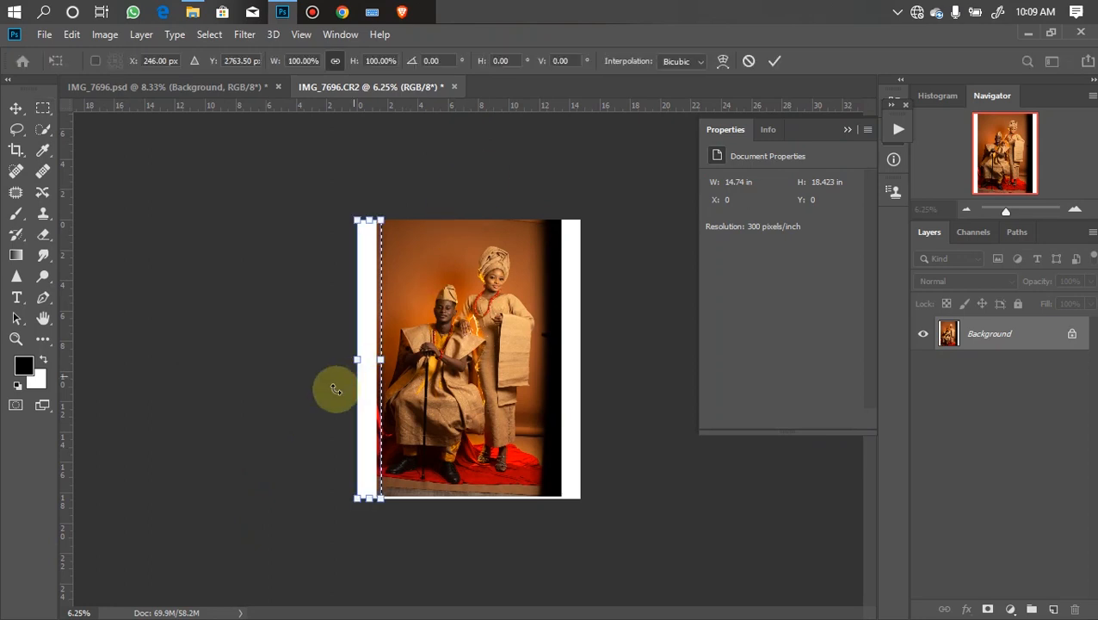
drag(356, 361, 240, 359)
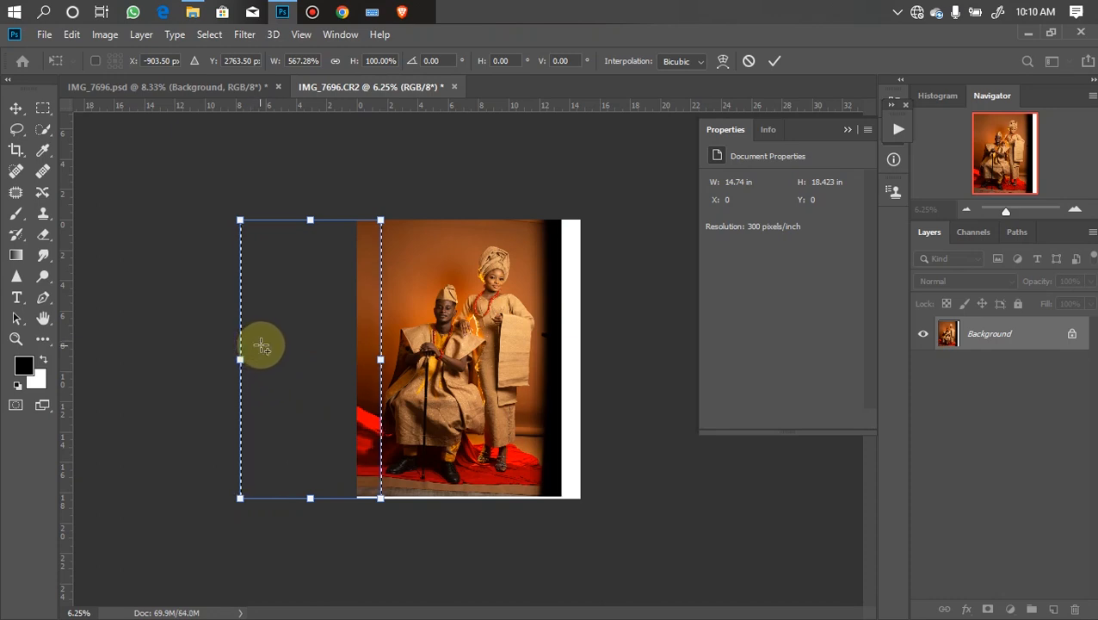
key(Return)
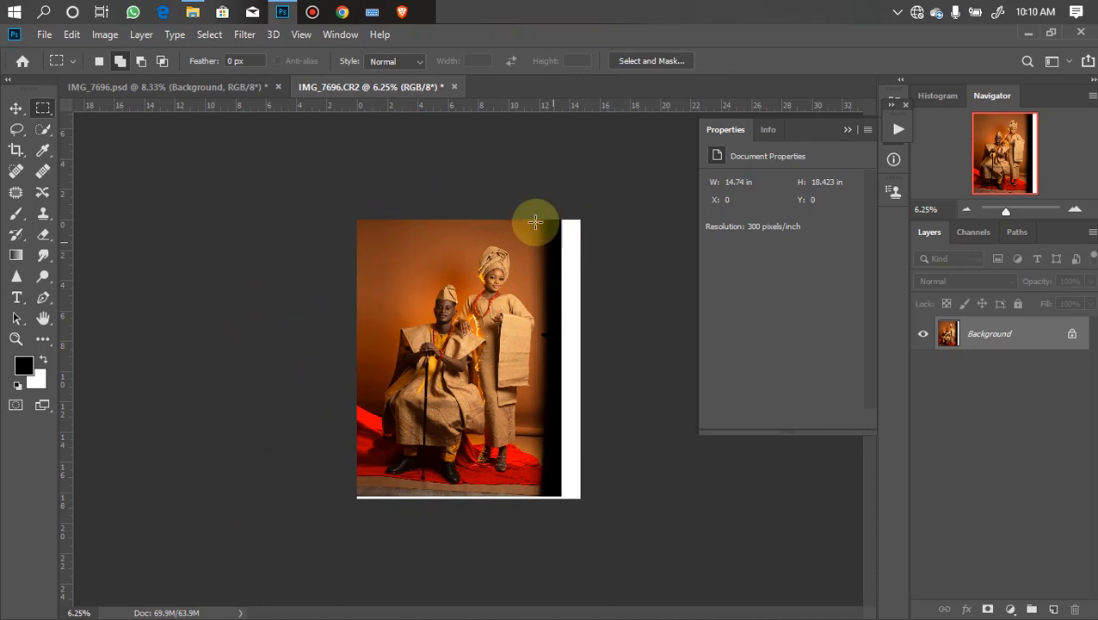
- Select a strip at the photo's right edge and stretch it rightward with Free Transform over the dark edge and white margin, then deselect
drag(531, 212, 567, 391)
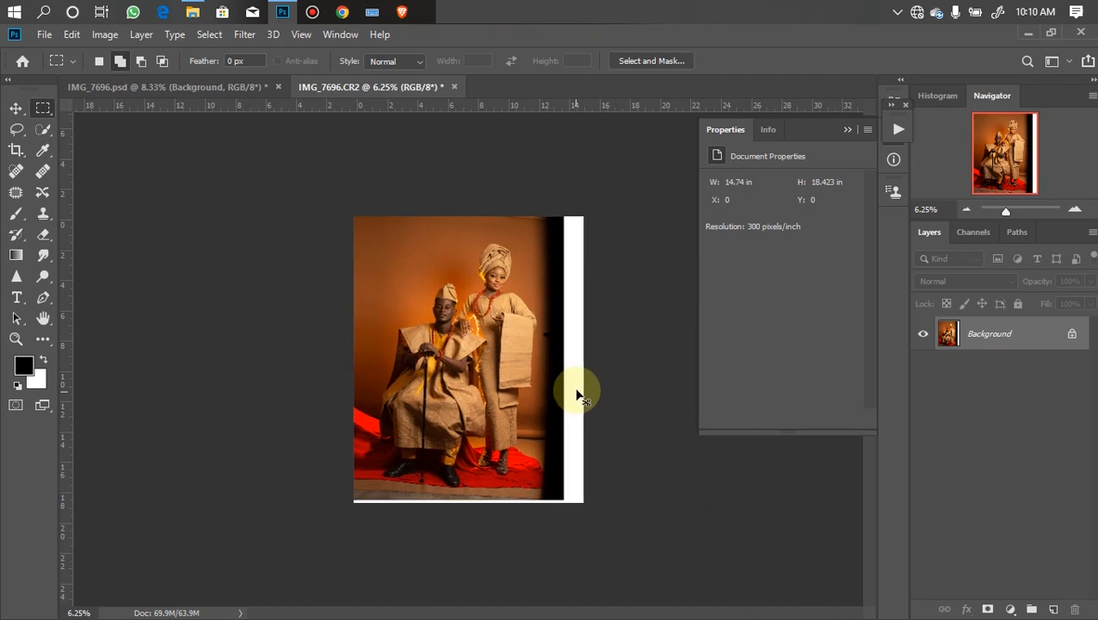
key(ctrl+plus)
key(ctrl+plus)
key(ctrl+plus)
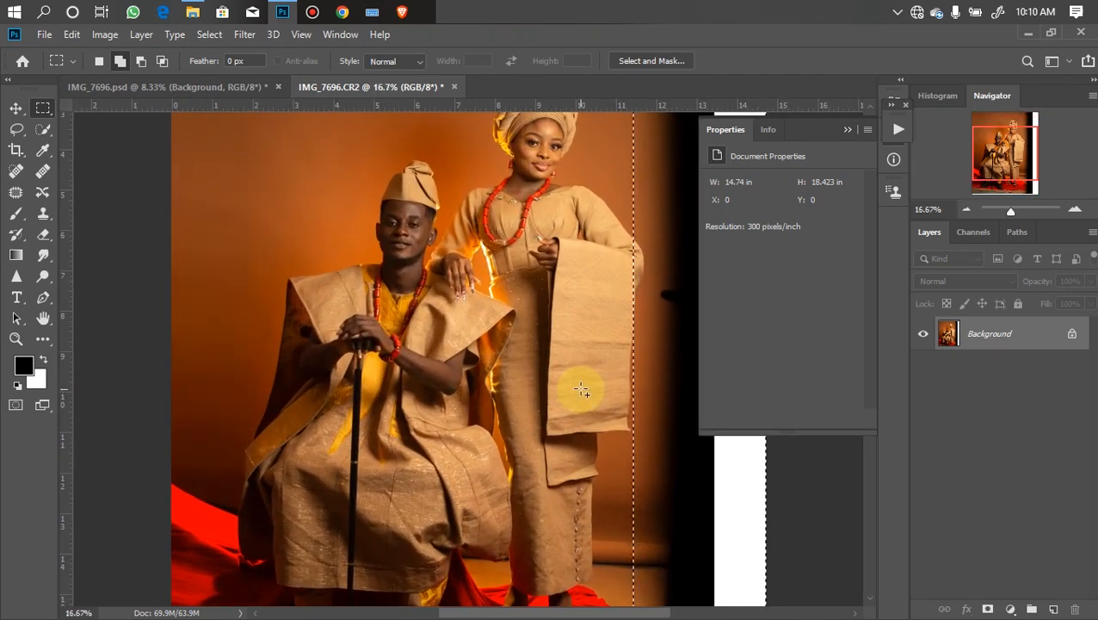
key(shift+Right)
key(shift+Right)
key(shift+Right)
key(shift+Right)
key(shift+Right)
key(shift+Right)
key(shift+Right)
key(shift+Right)
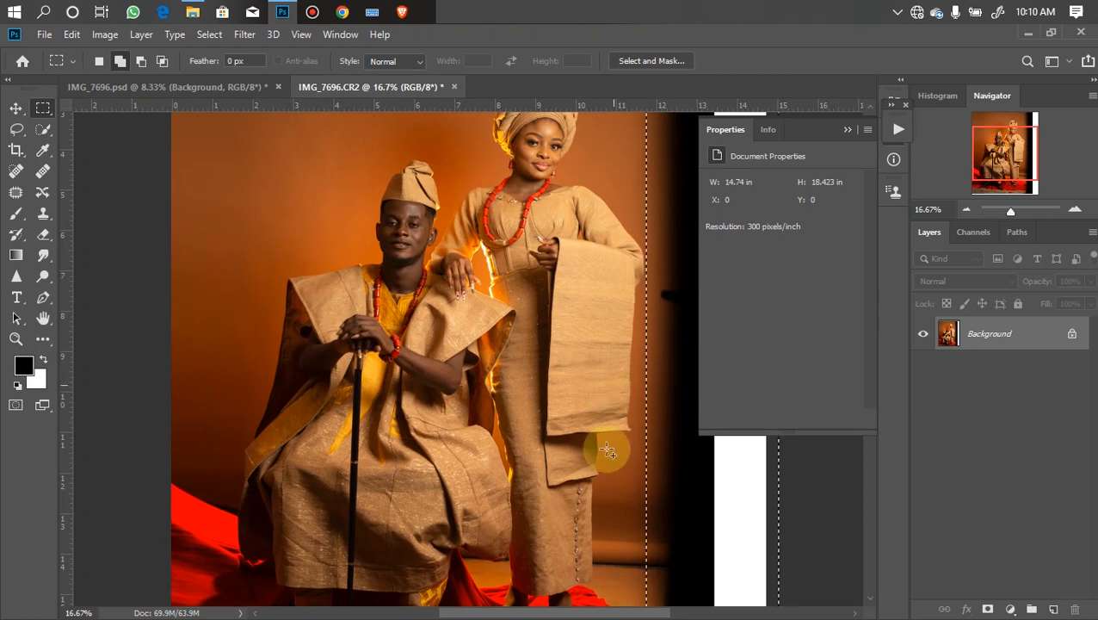
scroll(630, 413, down, 3)
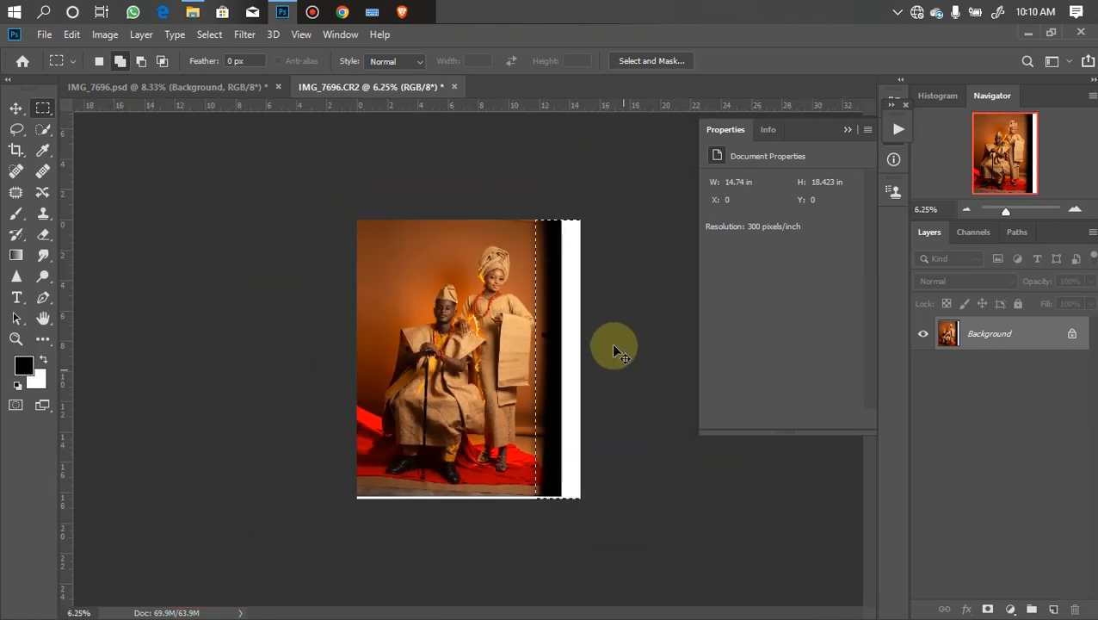
key(ctrl+t)
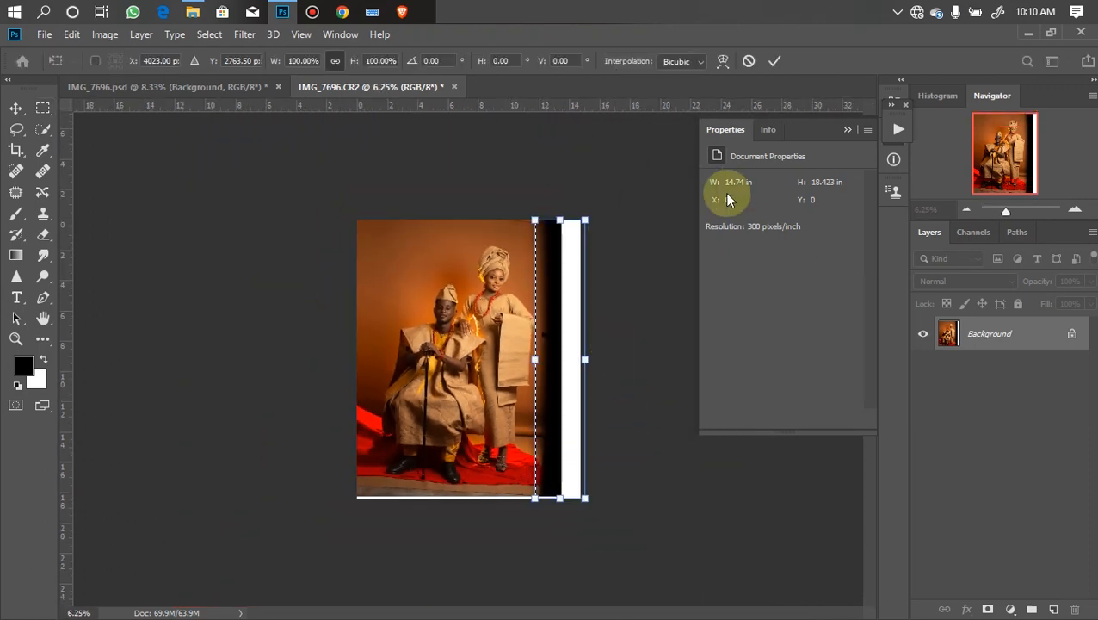
drag(588, 360, 971, 323)
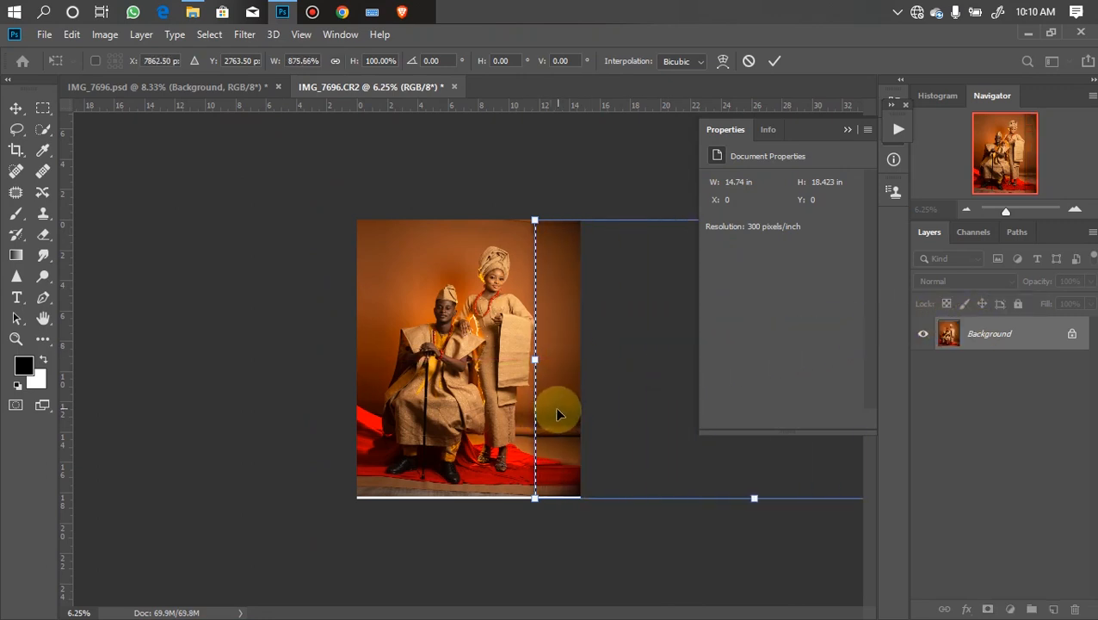
key(Return)
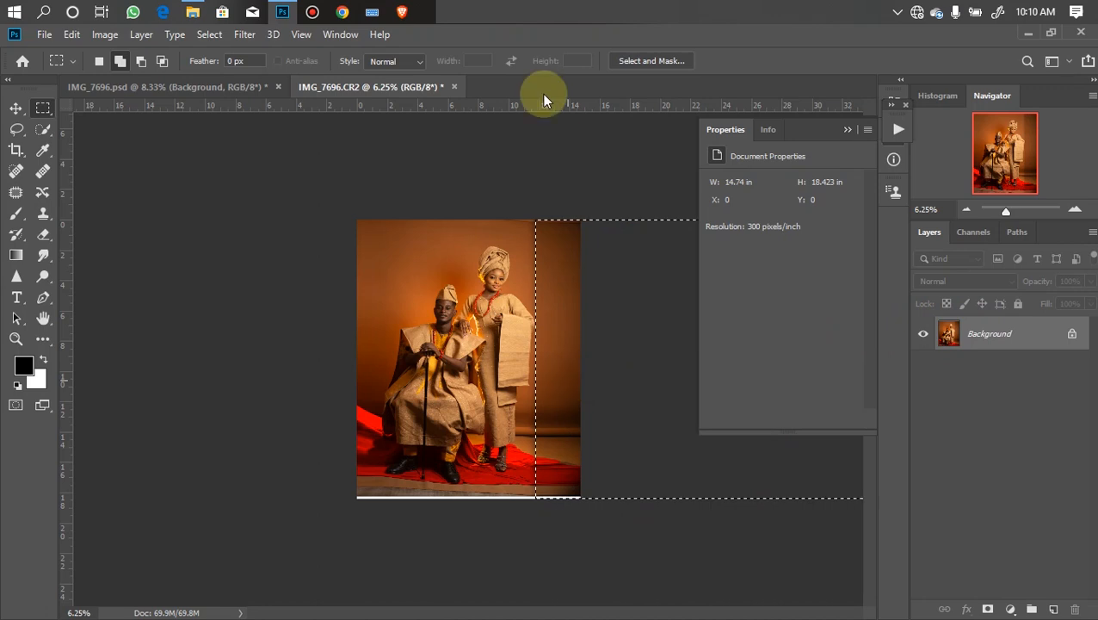
key(ctrl+d)
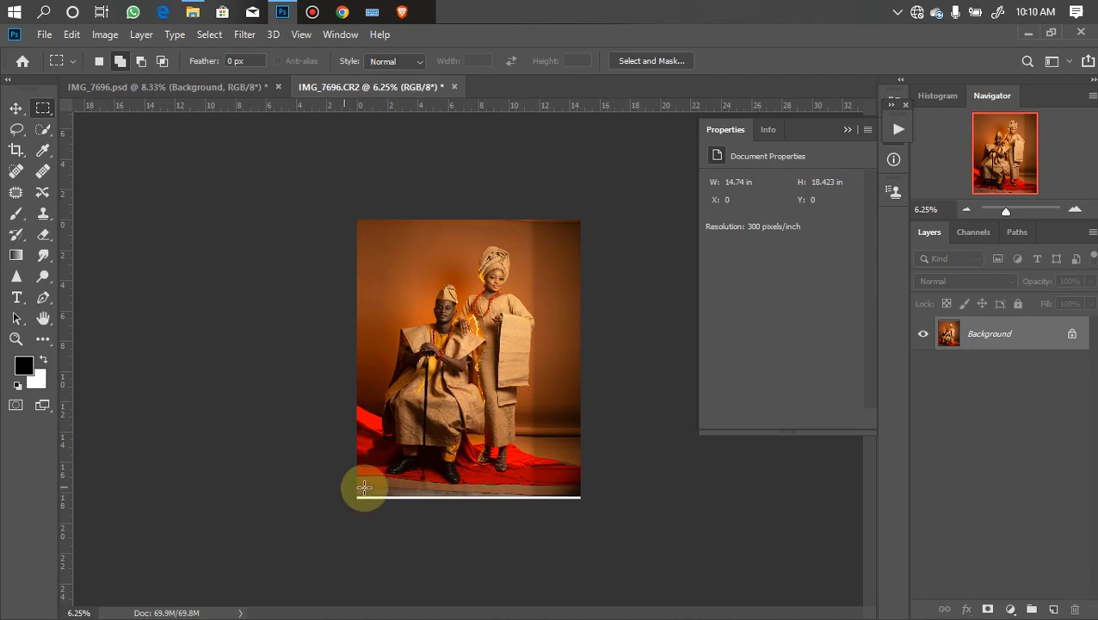
- Select a strip of floor along the bottom edge and stretch it downward with Free Transform to cover the white line, then deselect
drag(346, 475, 598, 556)
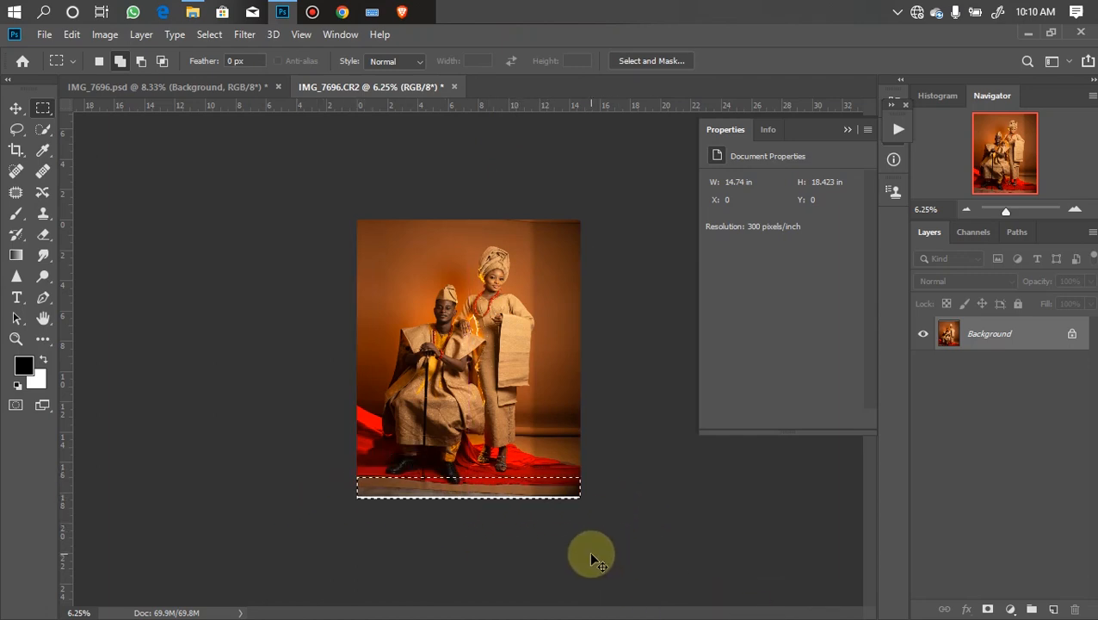
key(ctrl+plus)
key(ctrl+plus)
key(ctrl+plus)
drag(485, 410, 434, 344)
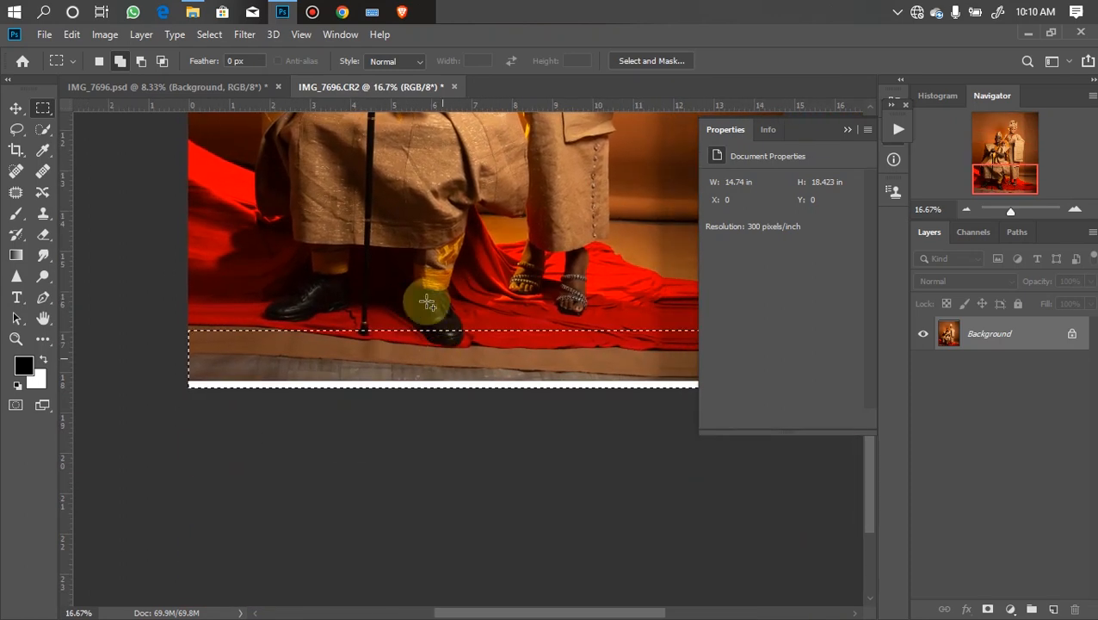
key(Down)
key(Down)
key(Down)
key(Down)
key(Down)
key(Down)
key(Down)
key(Down)
key(Down)
key(Down)
key(Down)
key(Down)
key(Down)
key(Down)
key(Down)
key(Down)
key(Down)
key(Down)
key(Down)
key(Down)
key(Down)
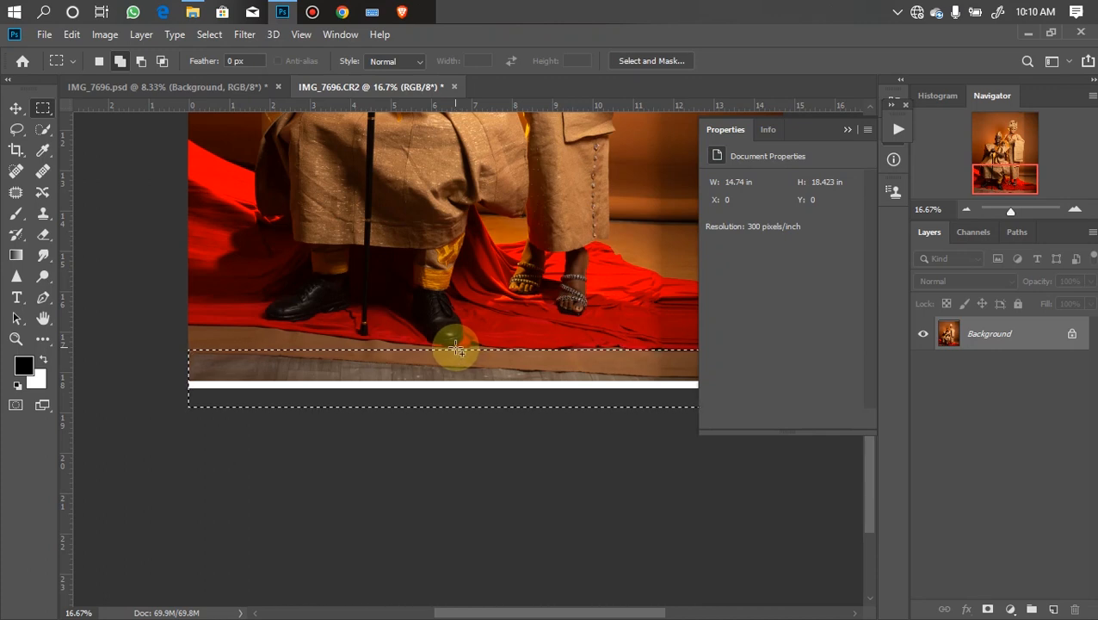
key(ctrl+t)
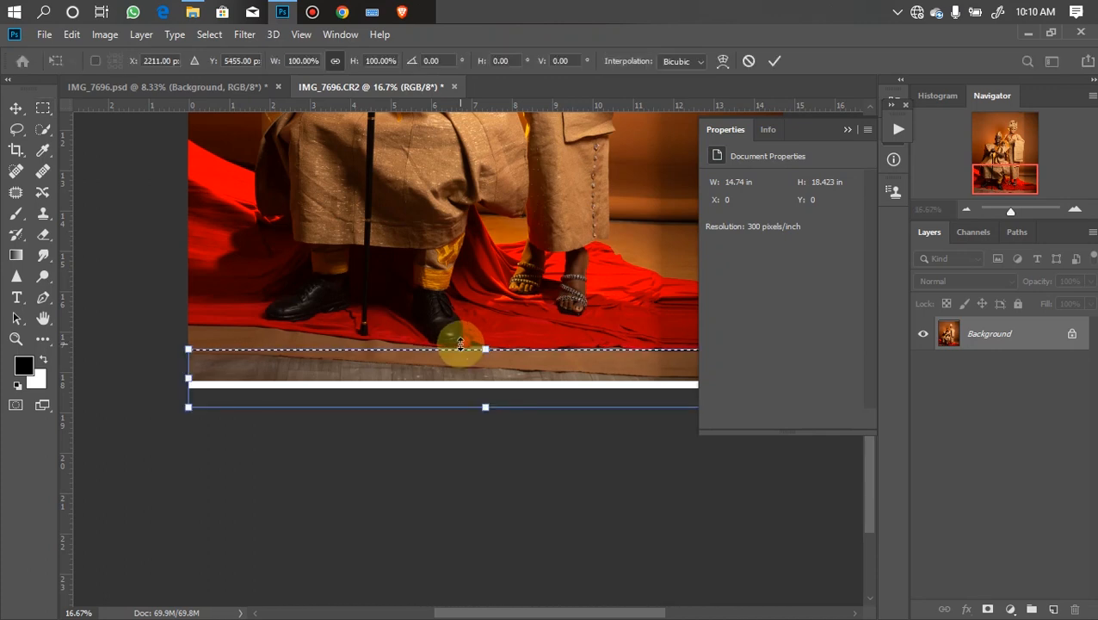
drag(483, 411, 458, 607)
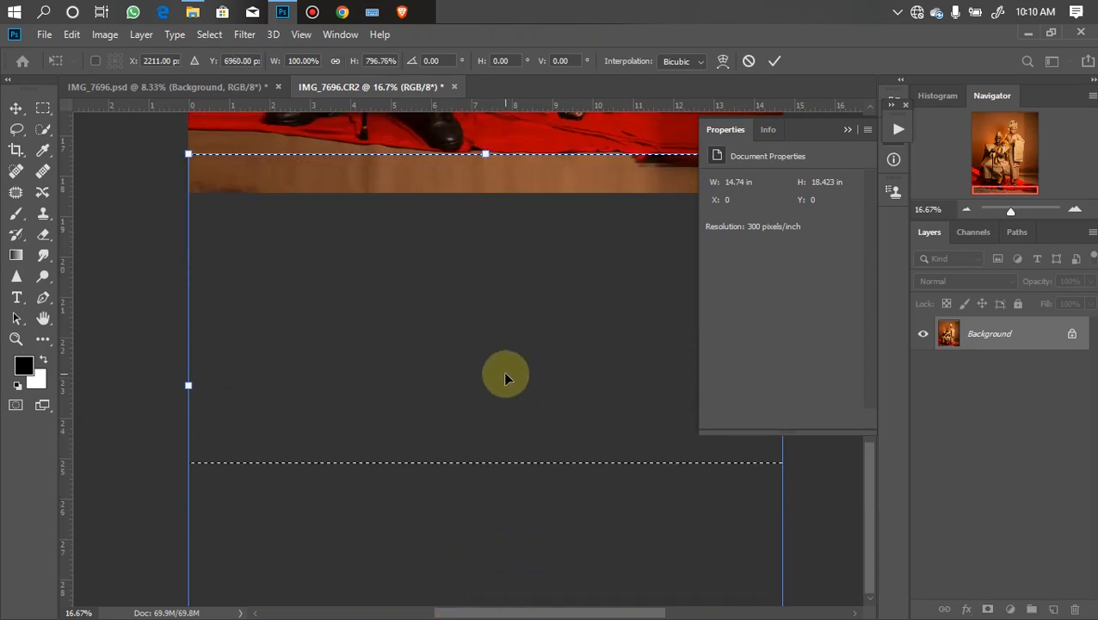
key(Return)
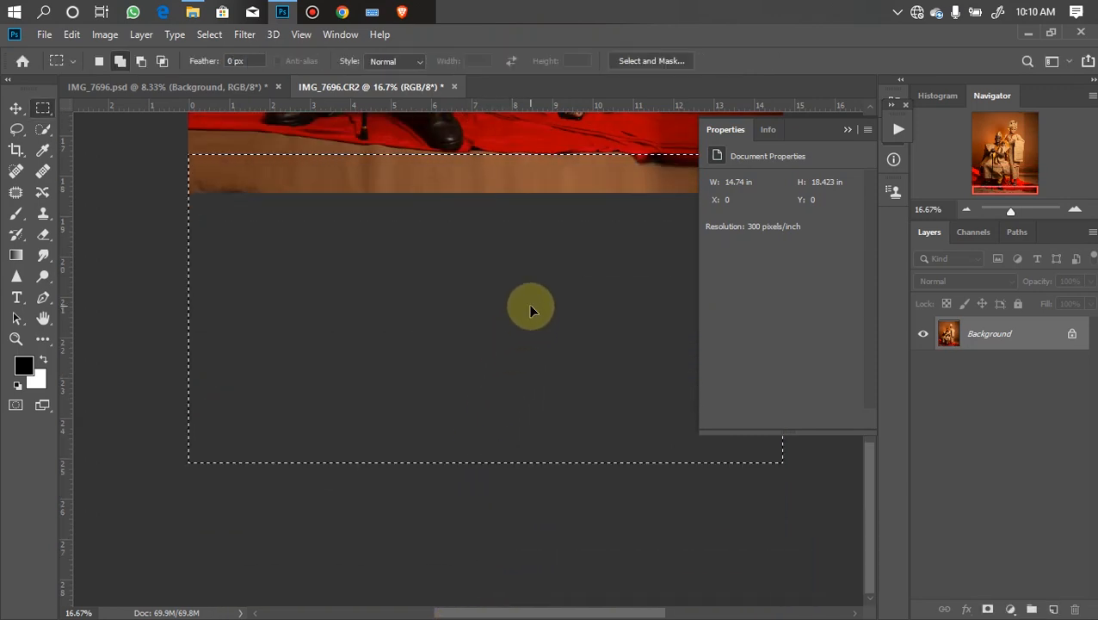
key(ctrl+d)
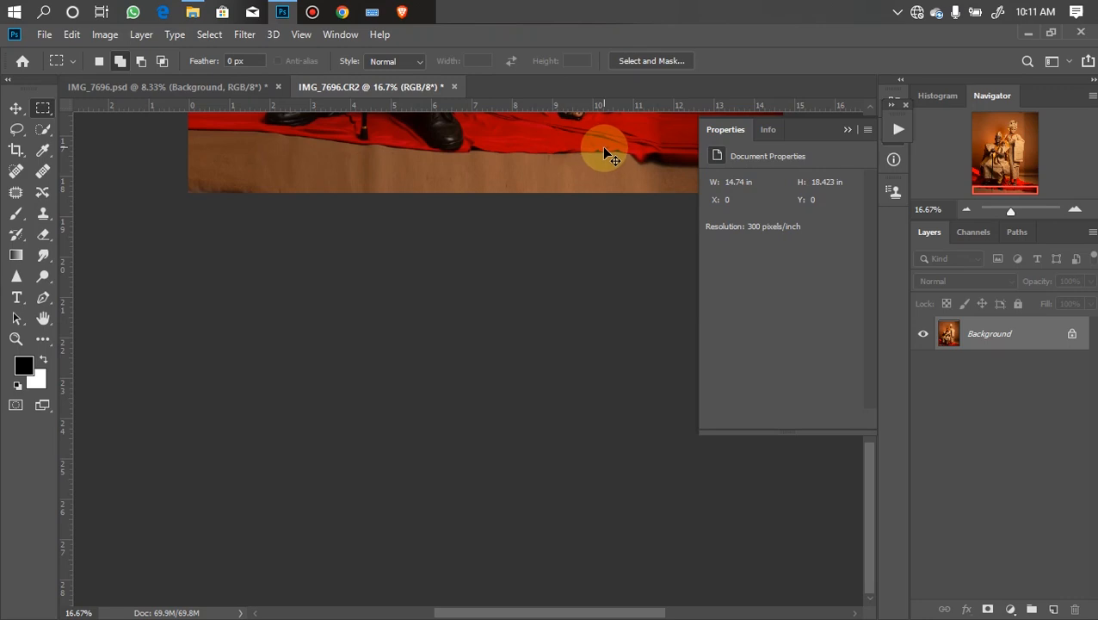
- Select a thin strip along the top edge and stretch it upward with Free Transform to fill the gap, then deselect
key(ctrl+minus)
key(ctrl+minus)
key(ctrl+minus)
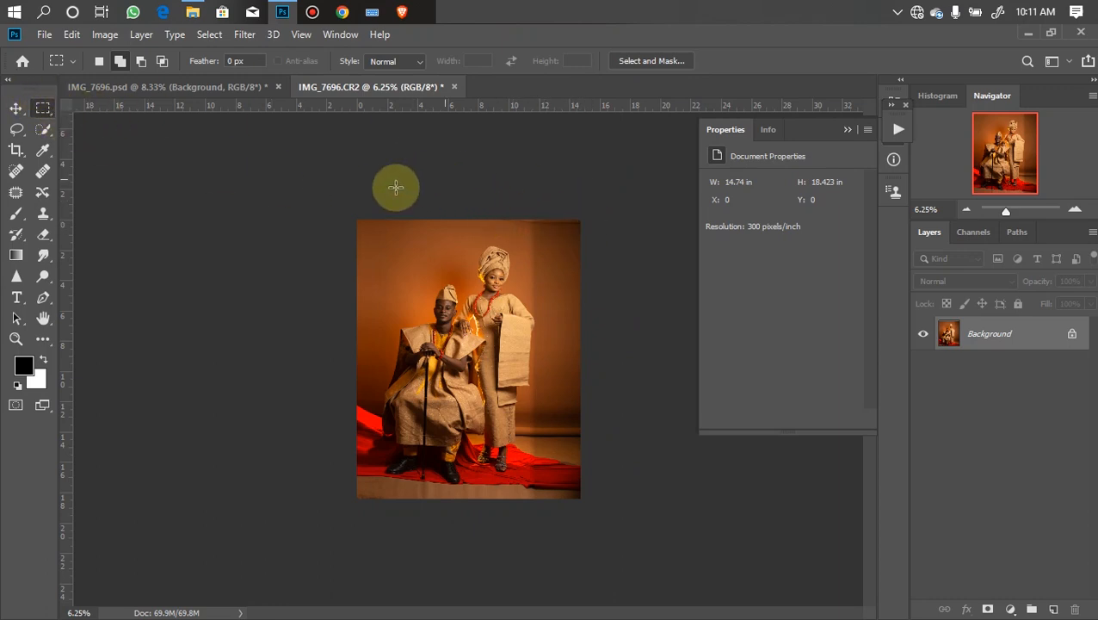
drag(329, 196, 585, 234)
key(ctrl+t)
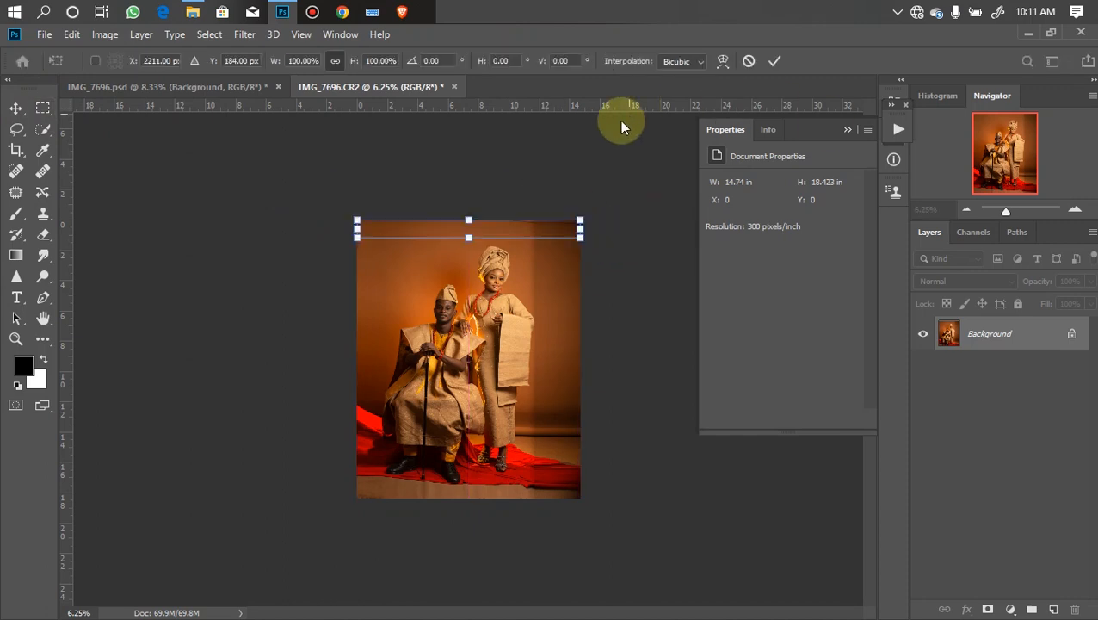
drag(469, 221, 468, 205)
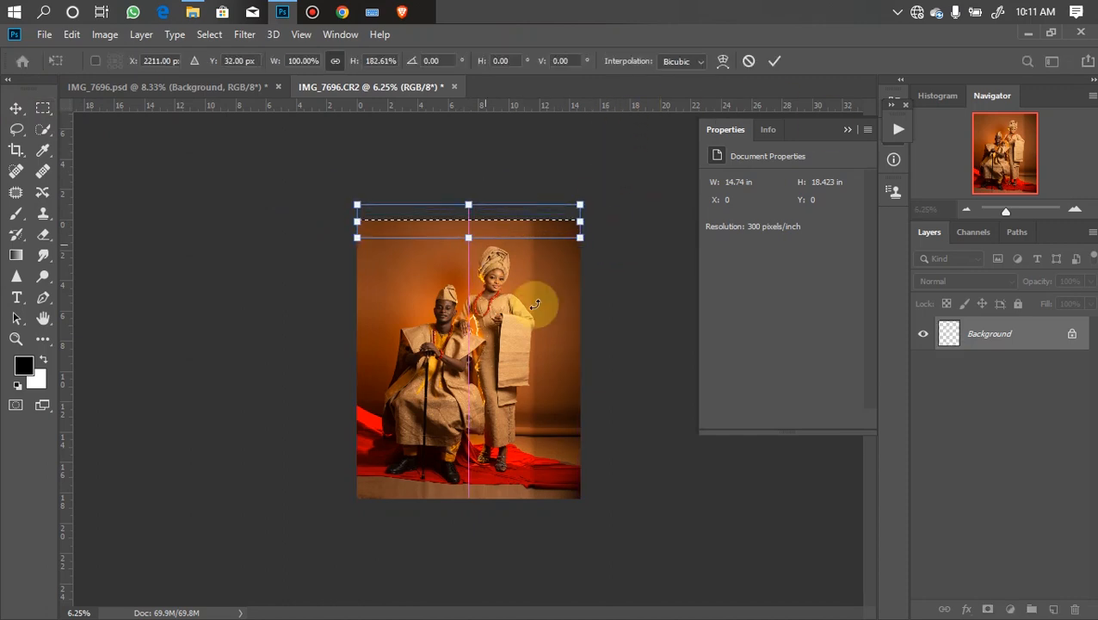
key(Return)
key(ctrl+d)
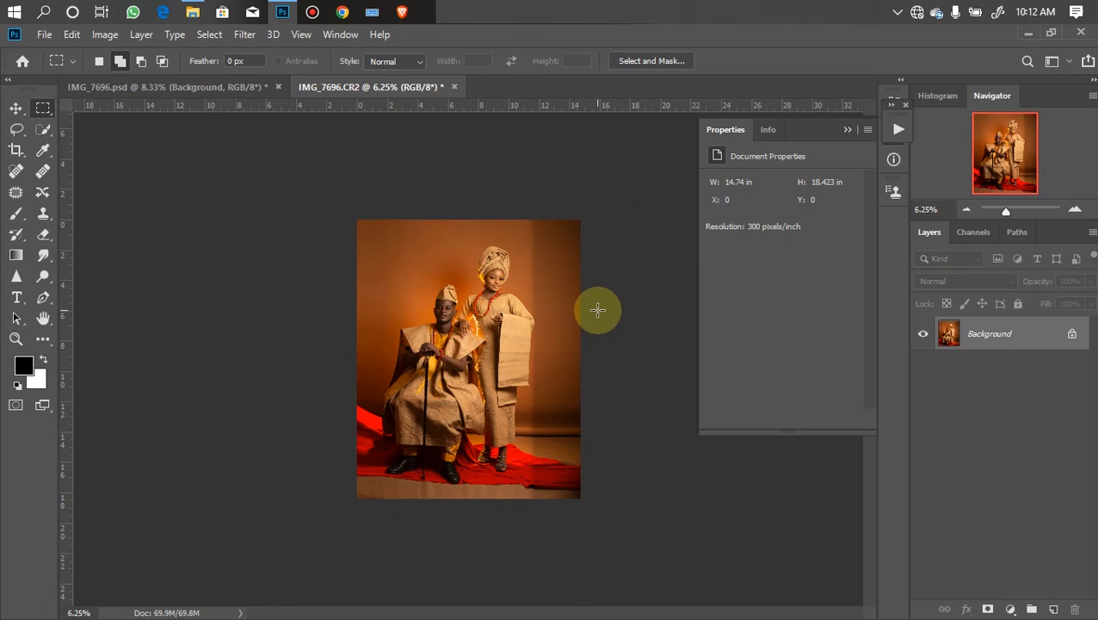
- Run the Advance Frequency Separation action with a 14 px Gaussian Blur radius, then delete the resulting group
click(897, 131)
drag(876, 179, 874, 238)
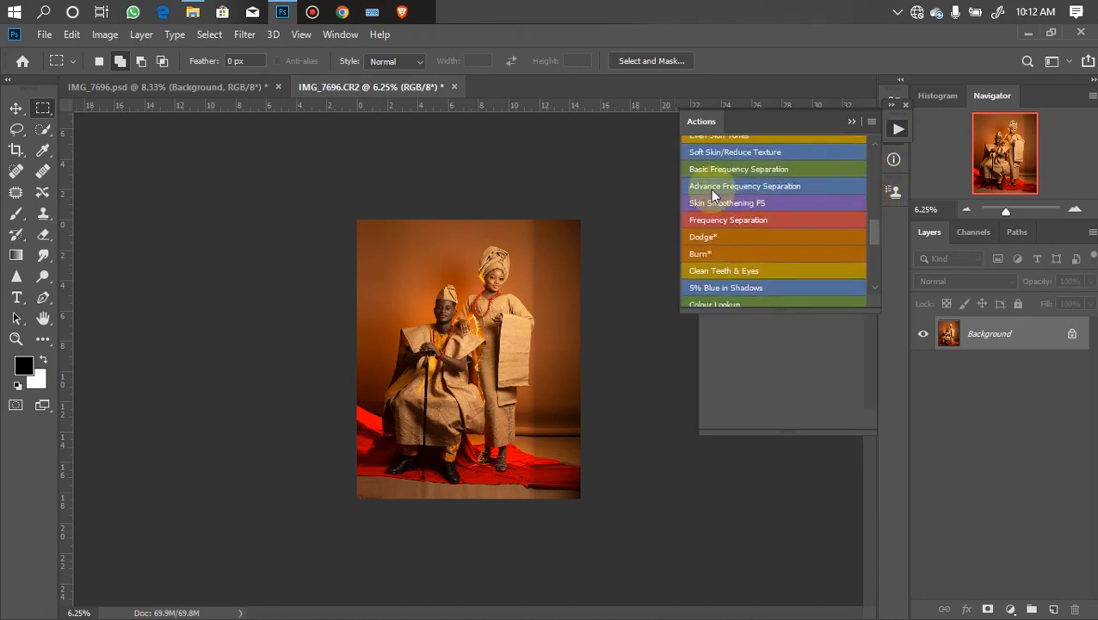
click(739, 186)
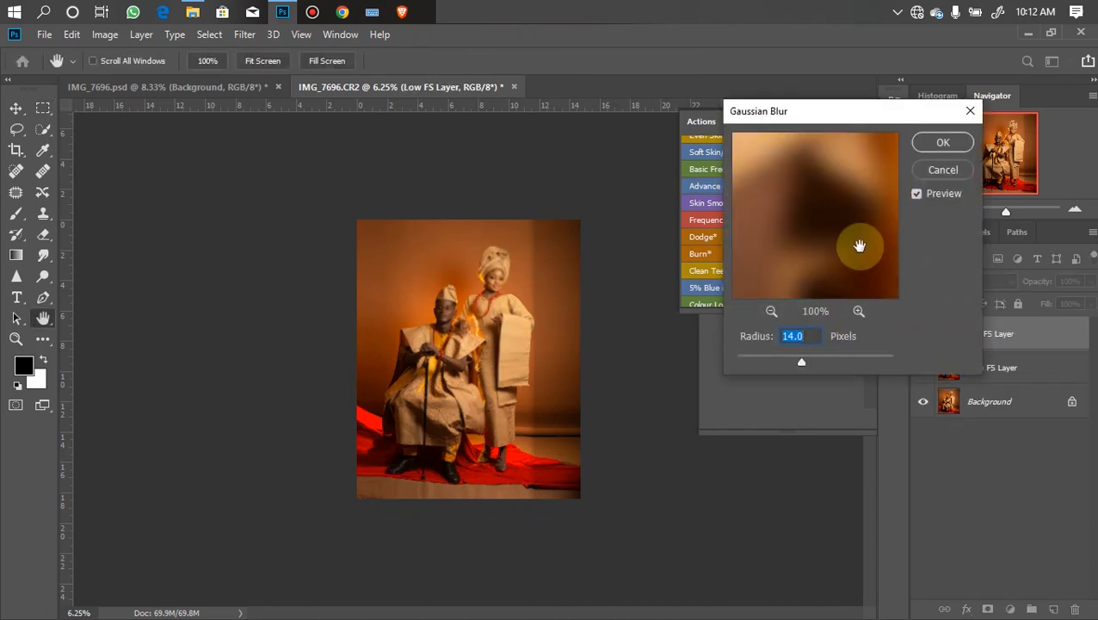
click(943, 142)
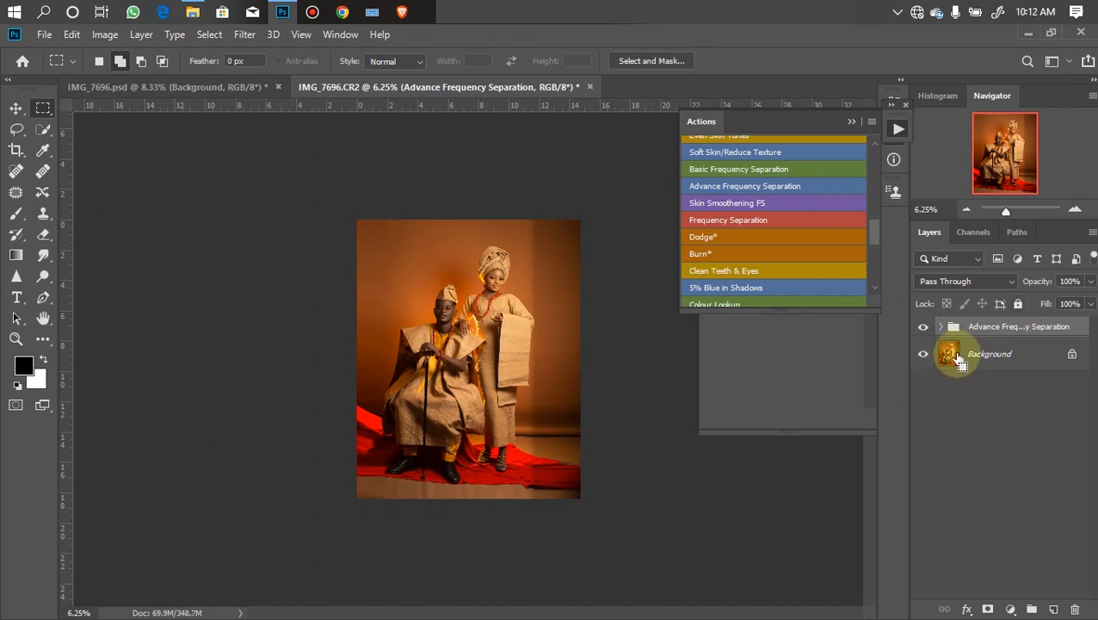
key(Delete)
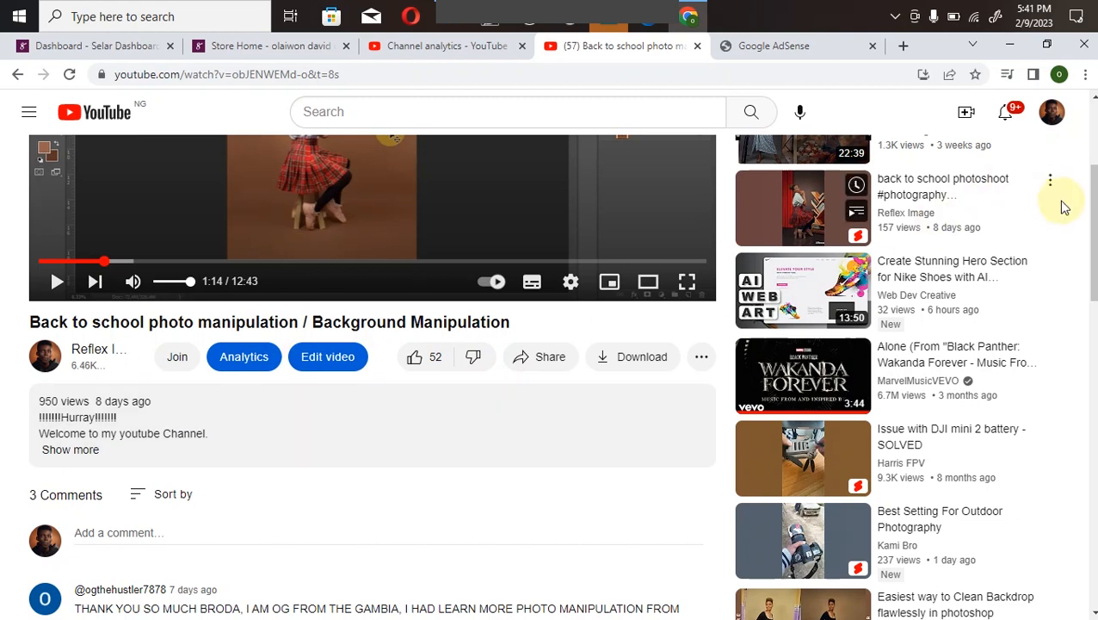
- In the browser, expand the YouTube video's full description and switch to the linked online store tab
scroll(1066, 208, up, 2)
scroll(537, 350, down, 3)
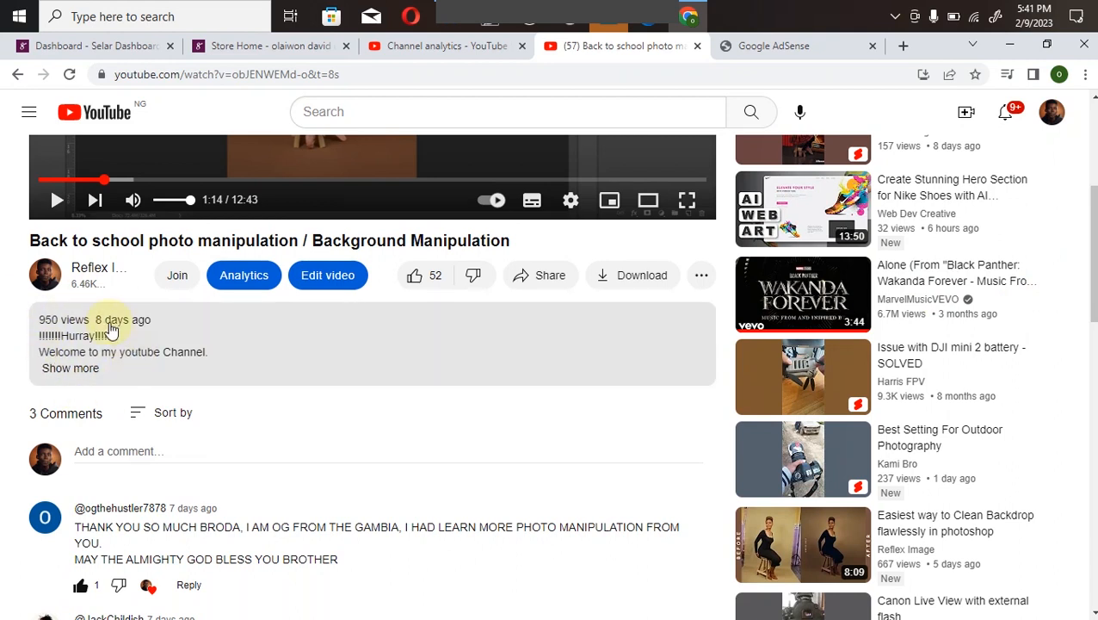
click(70, 377)
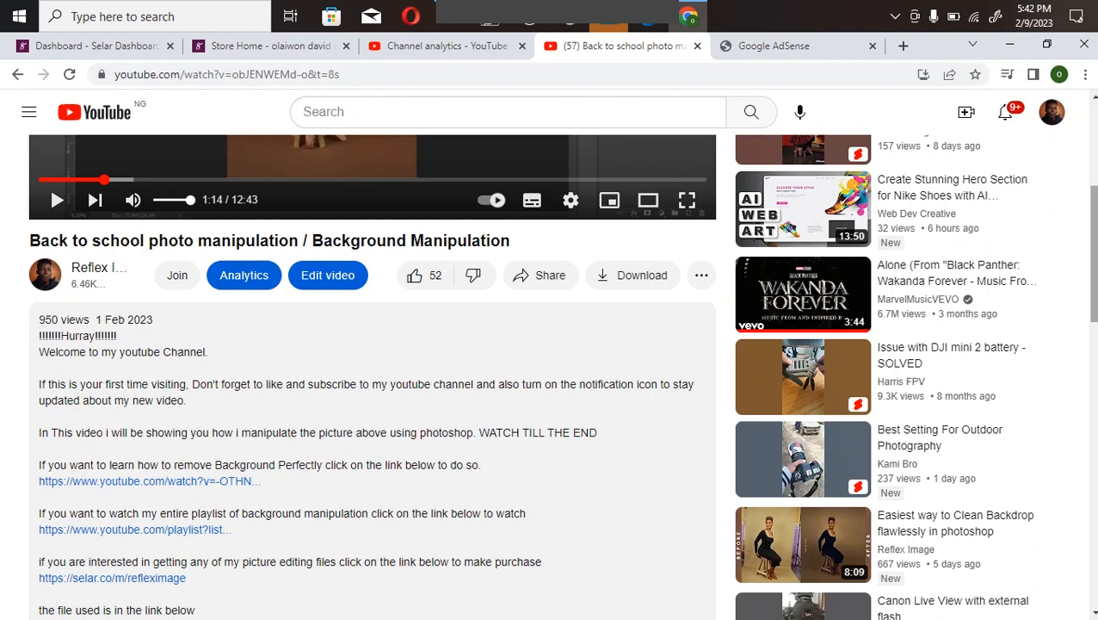
scroll(45, 378, down, 3)
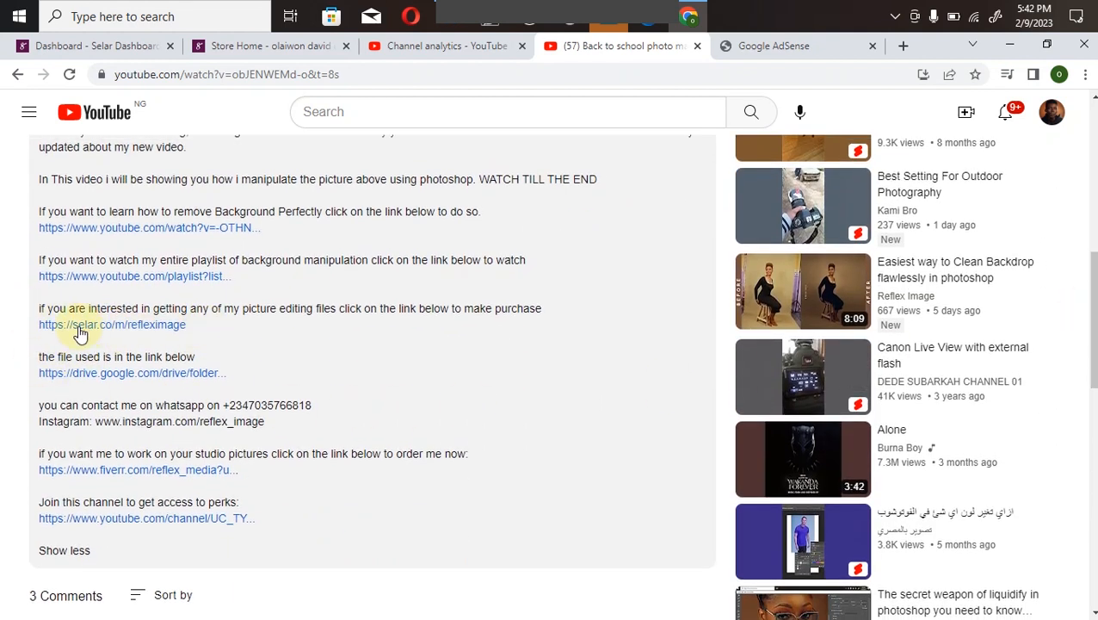
click(235, 47)
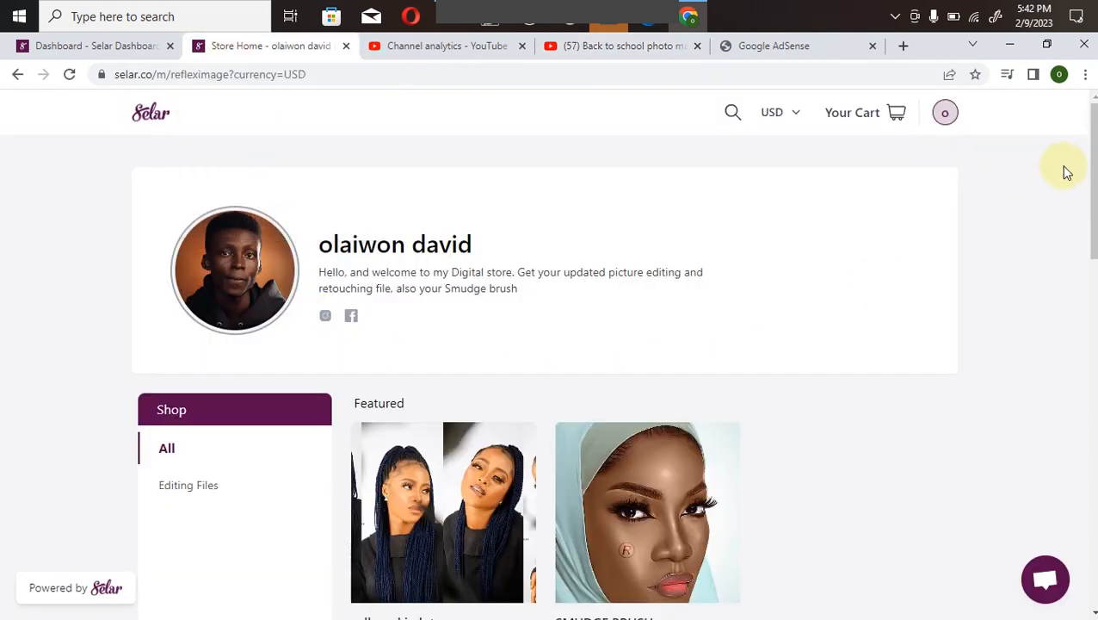
- Scroll through the online store's featured and full product listings
scroll(1092, 228, down, 3)
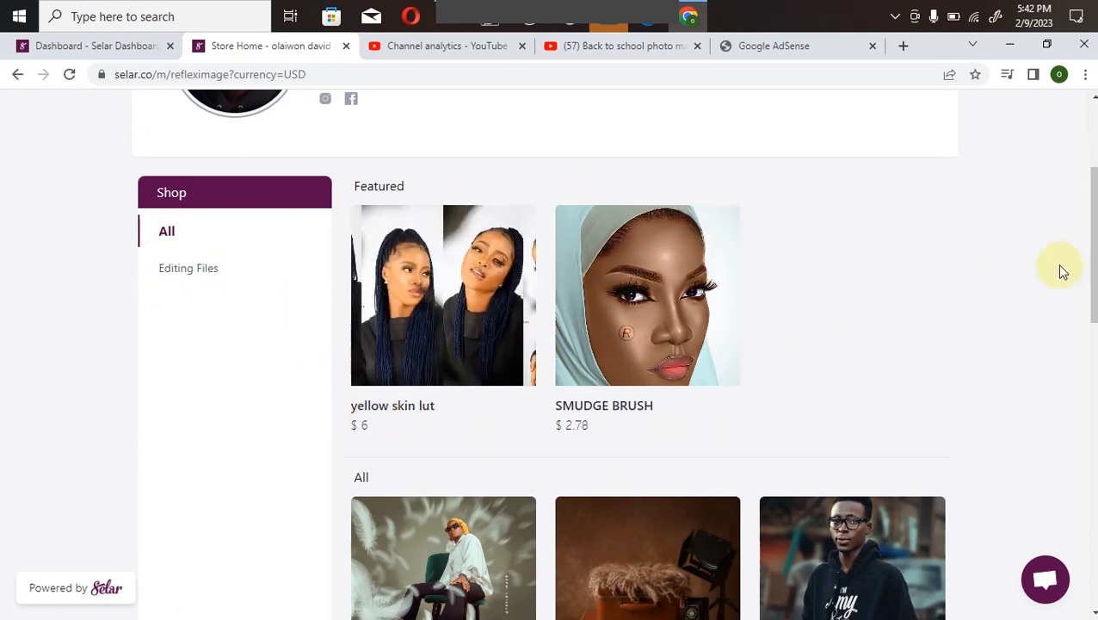
scroll(985, 287, down, 2)
scroll(405, 379, down, 1)
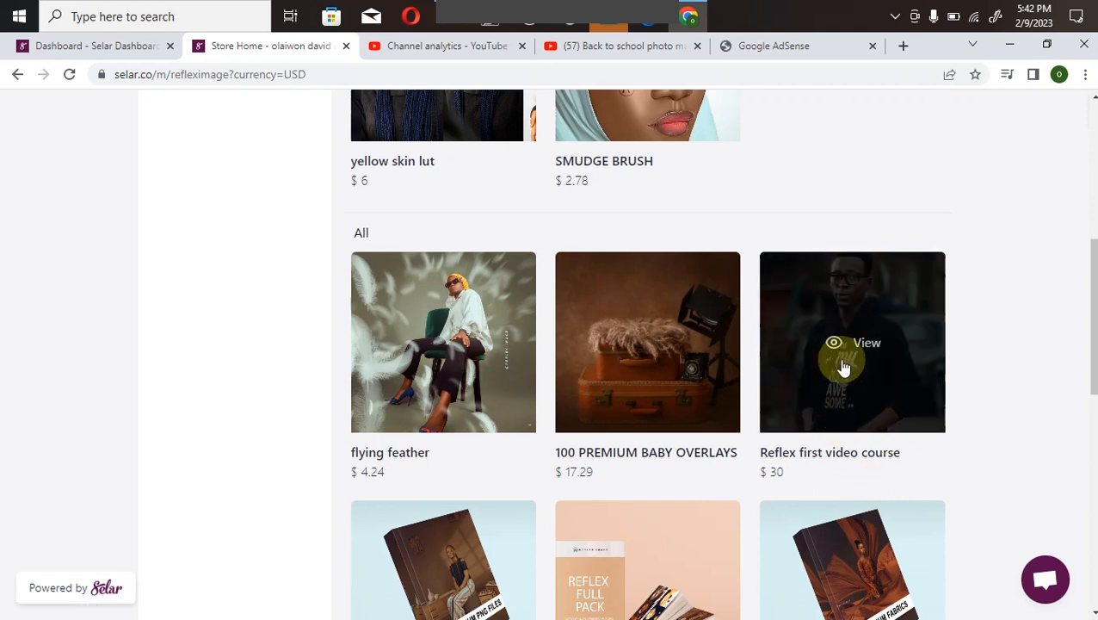
drag(1091, 316, 1091, 405)
scroll(743, 351, up, 1)
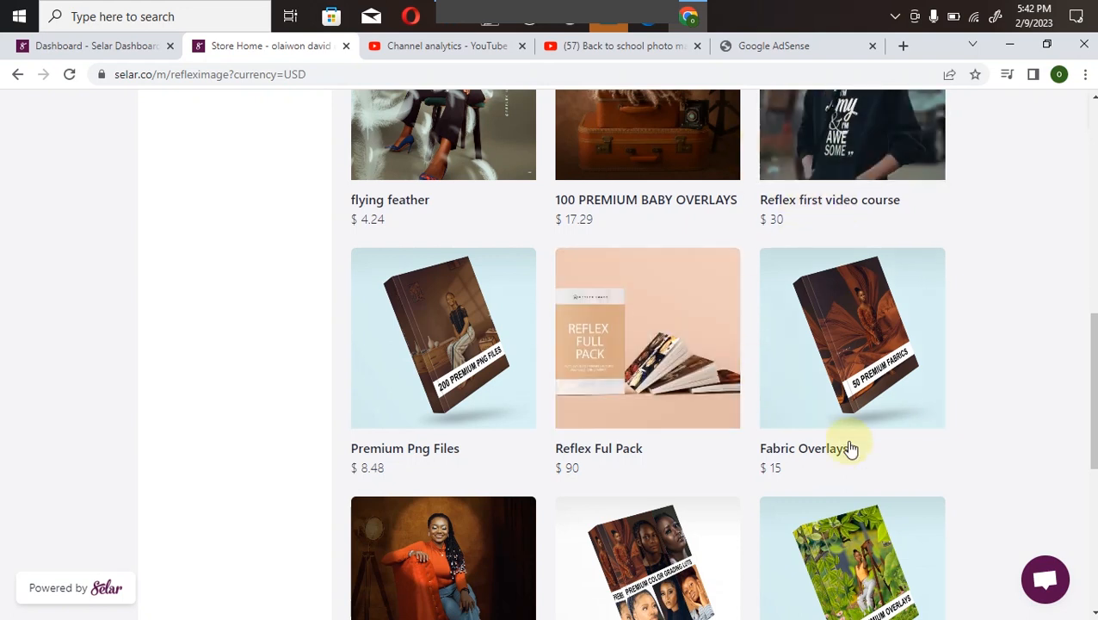
scroll(1091, 356, down, 3)
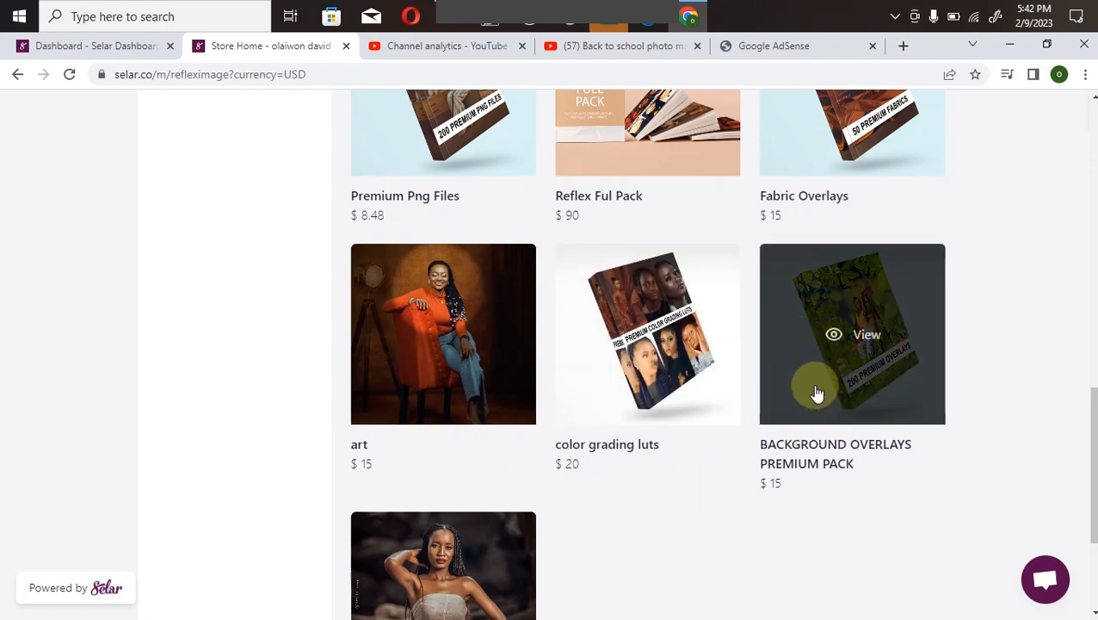
scroll(990, 465, down, 3)
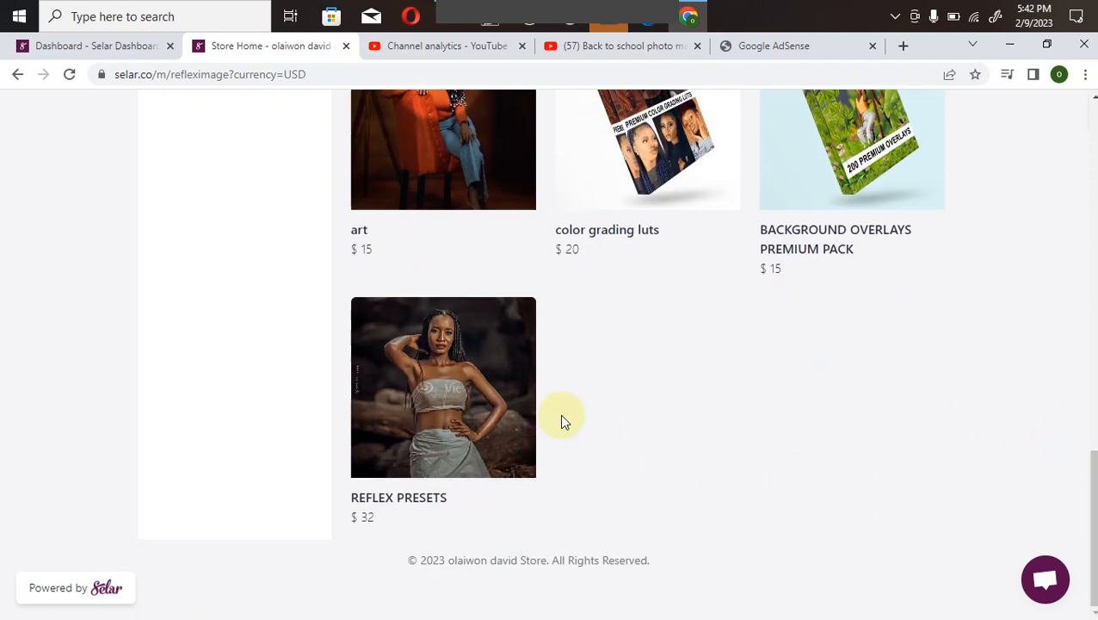
scroll(614, 354, up, 10)
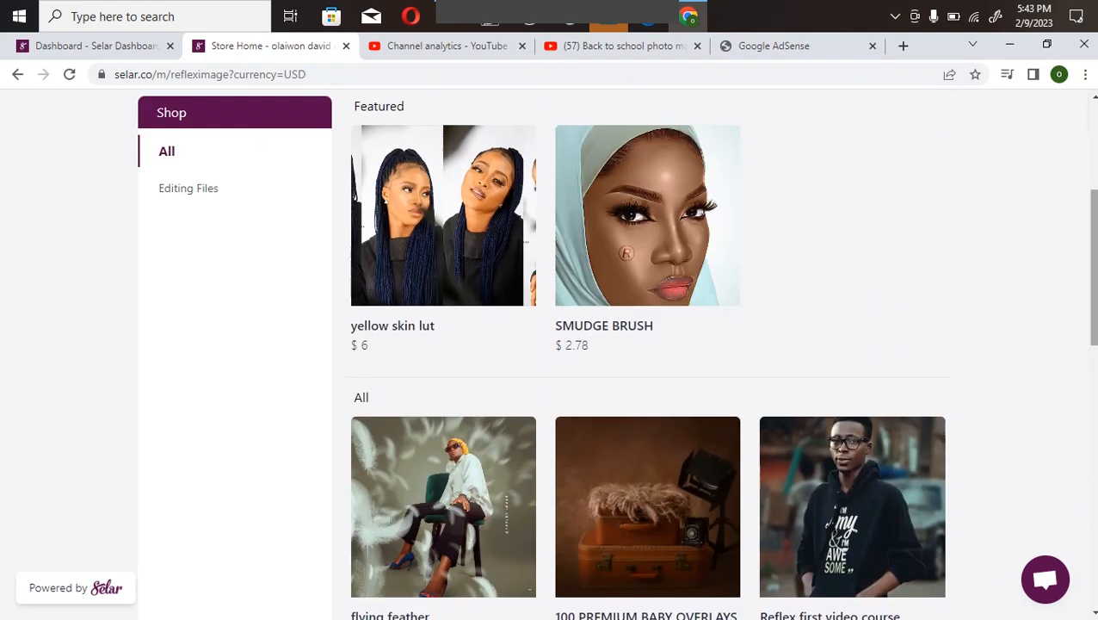
scroll(614, 354, down, 5)
scroll(614, 354, down, 3)
scroll(614, 354, up, 8)
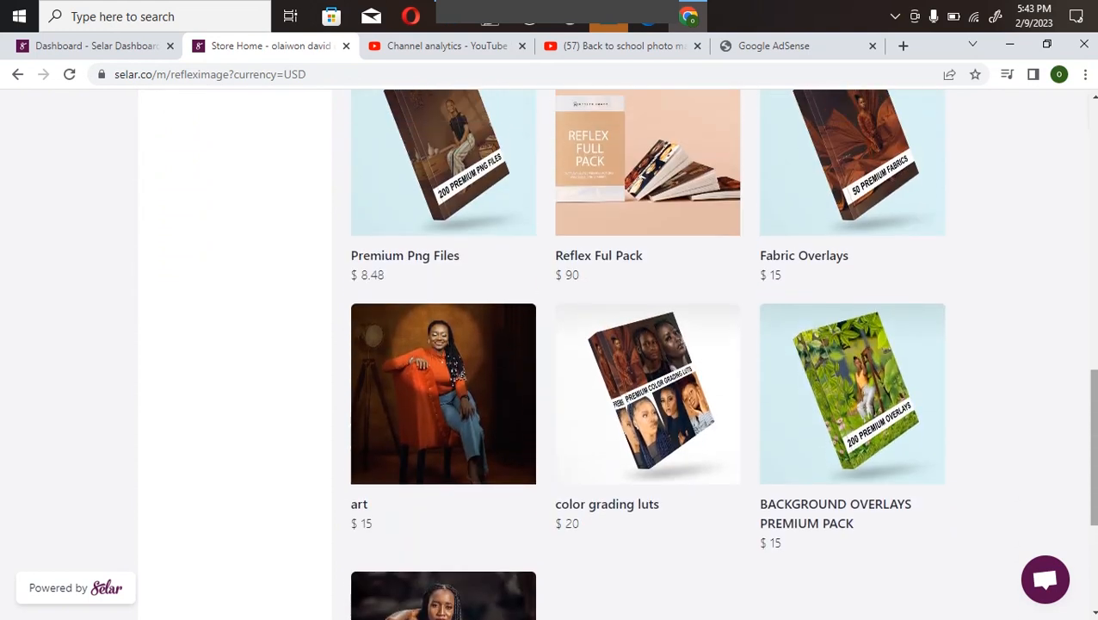
scroll(979, 200, up, 3)
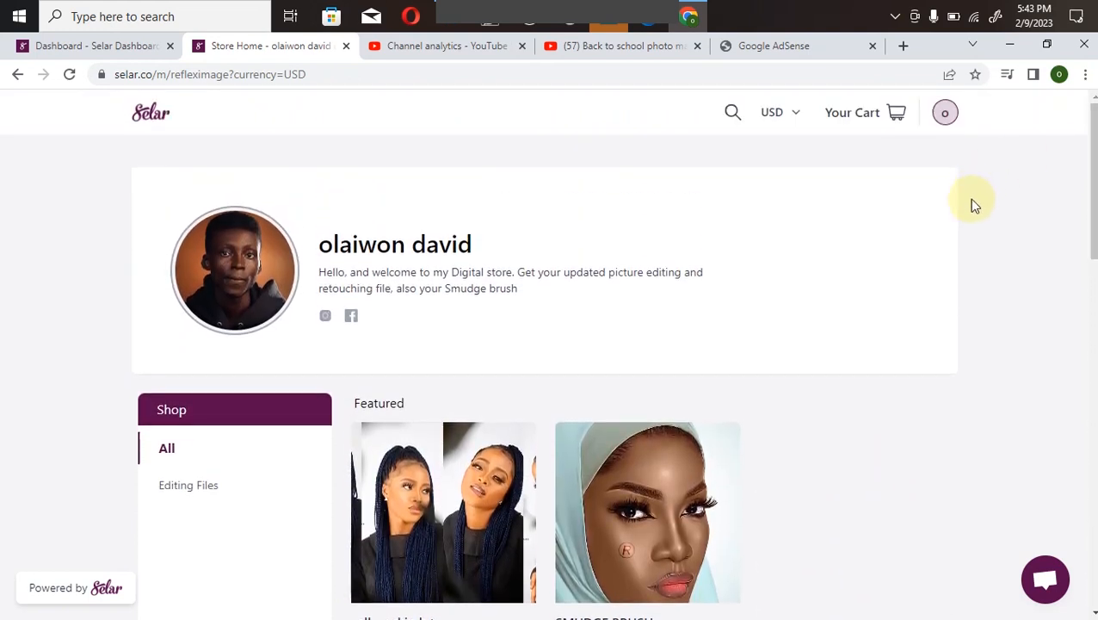
- Compare the working photo with the finished Layer 3 version by toggling Layer 3's visibility and switching between the two documents
mouse_move(771, 115)
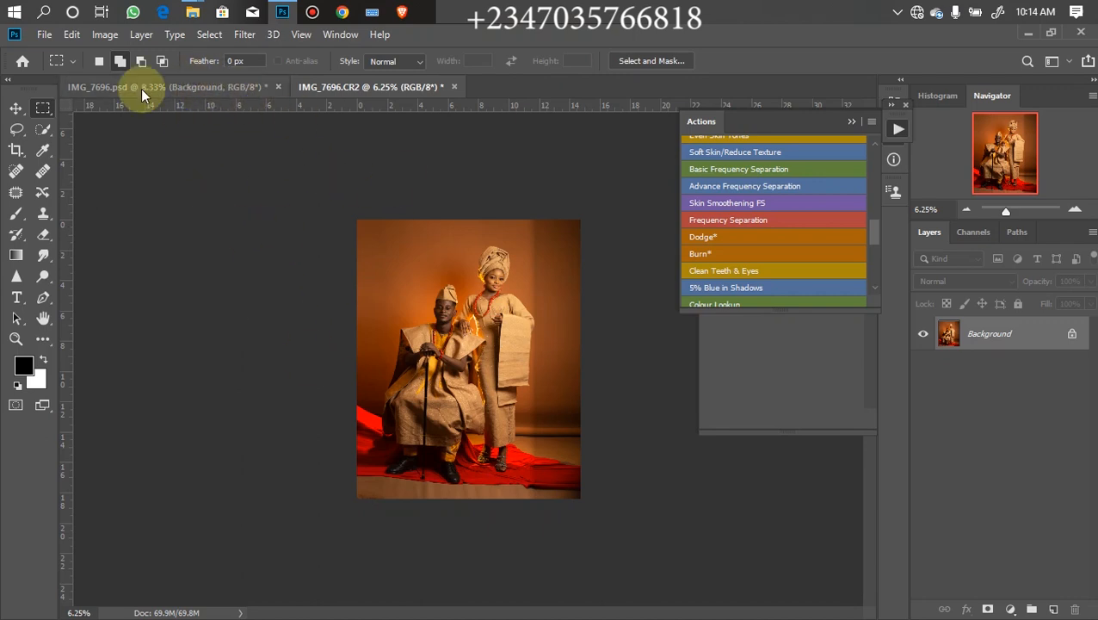
click(188, 90)
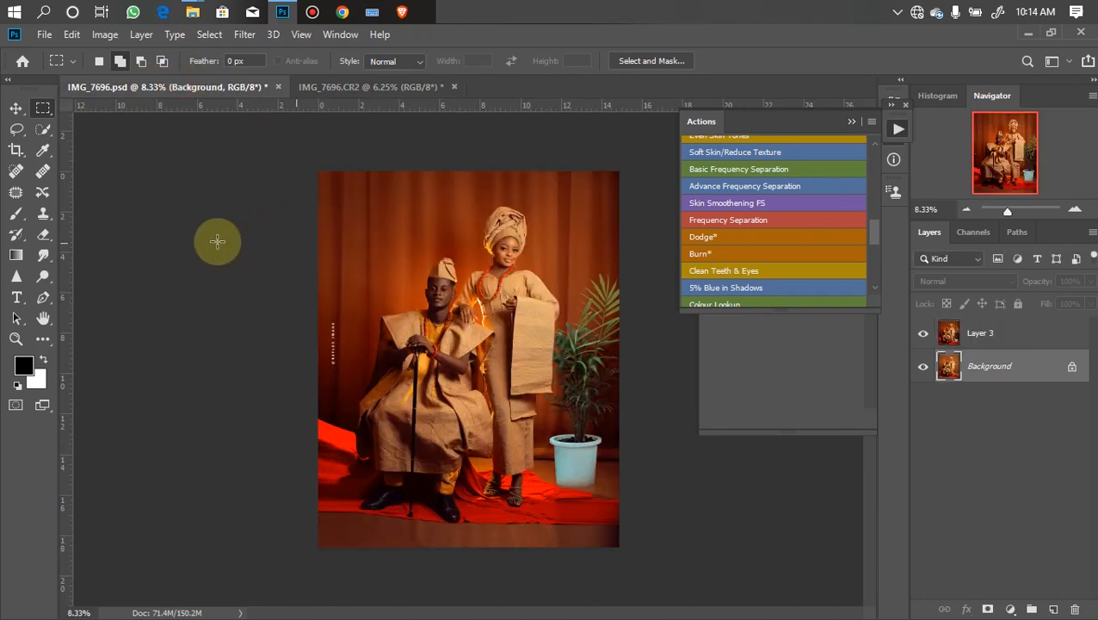
click(923, 333)
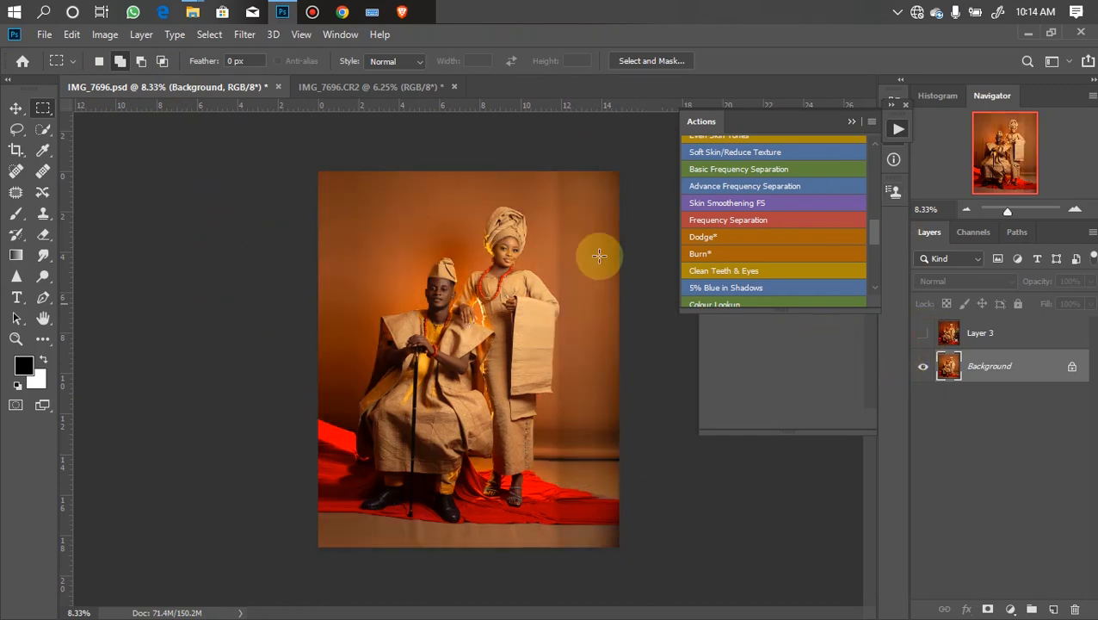
click(367, 86)
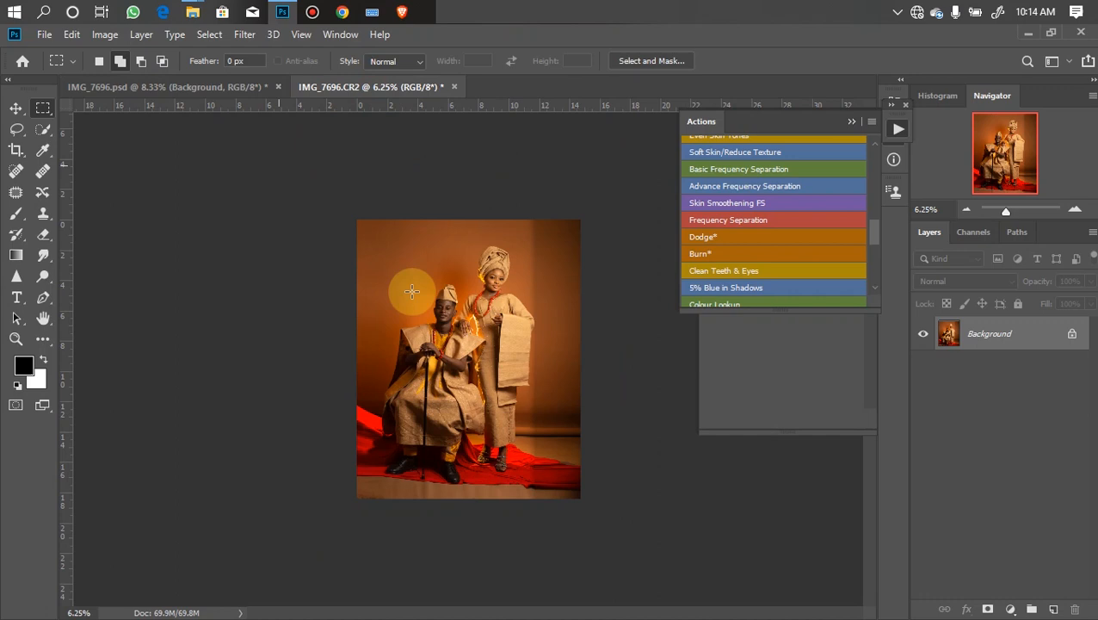
click(215, 90)
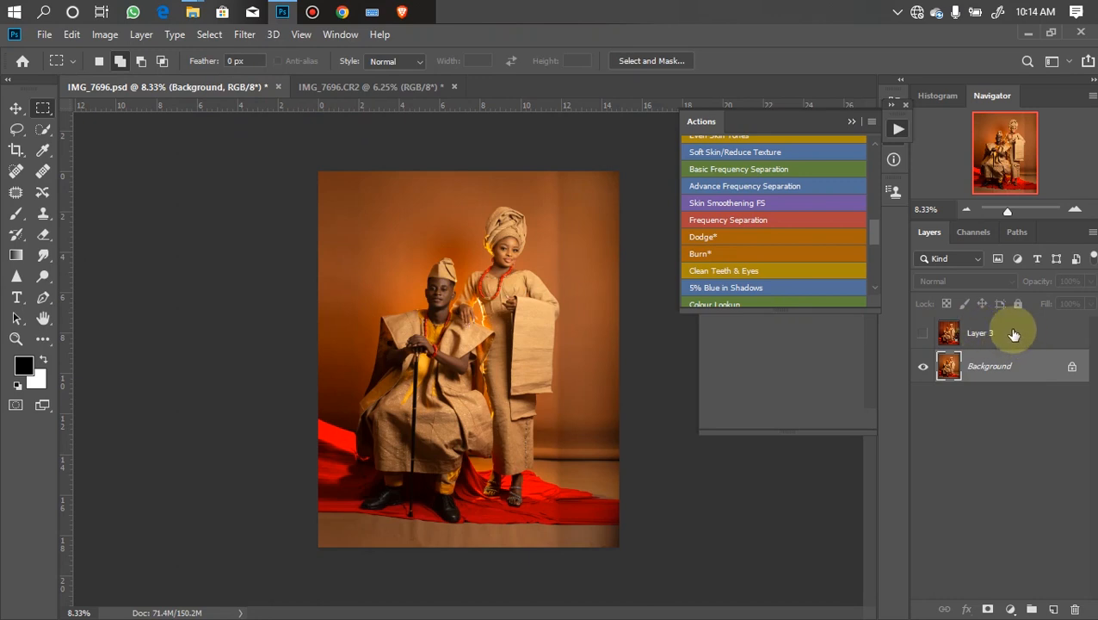
click(923, 334)
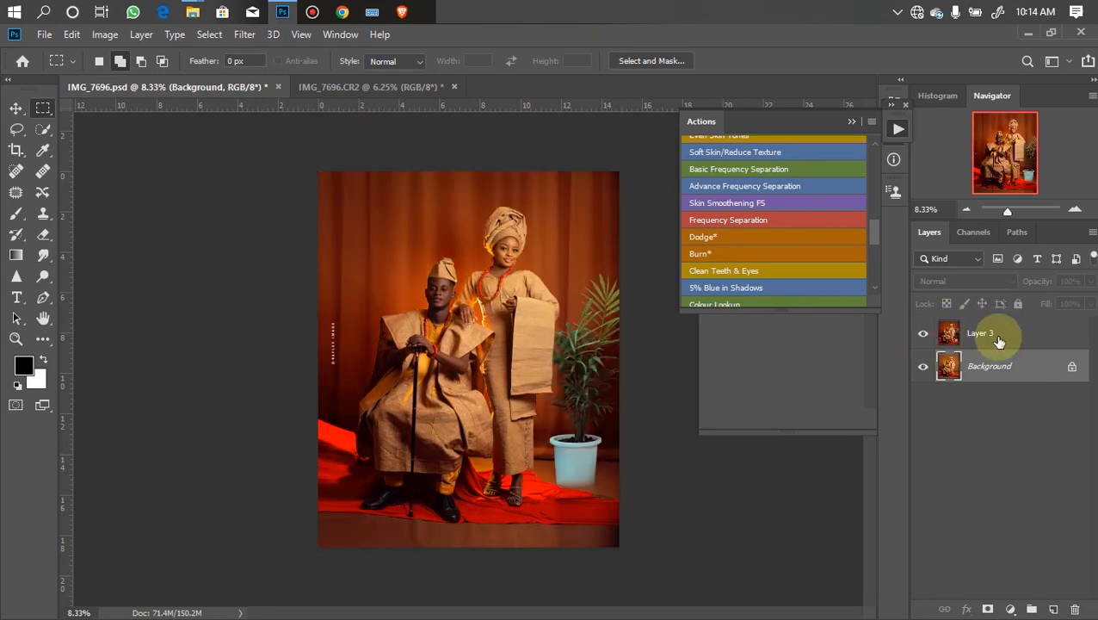
click(922, 333)
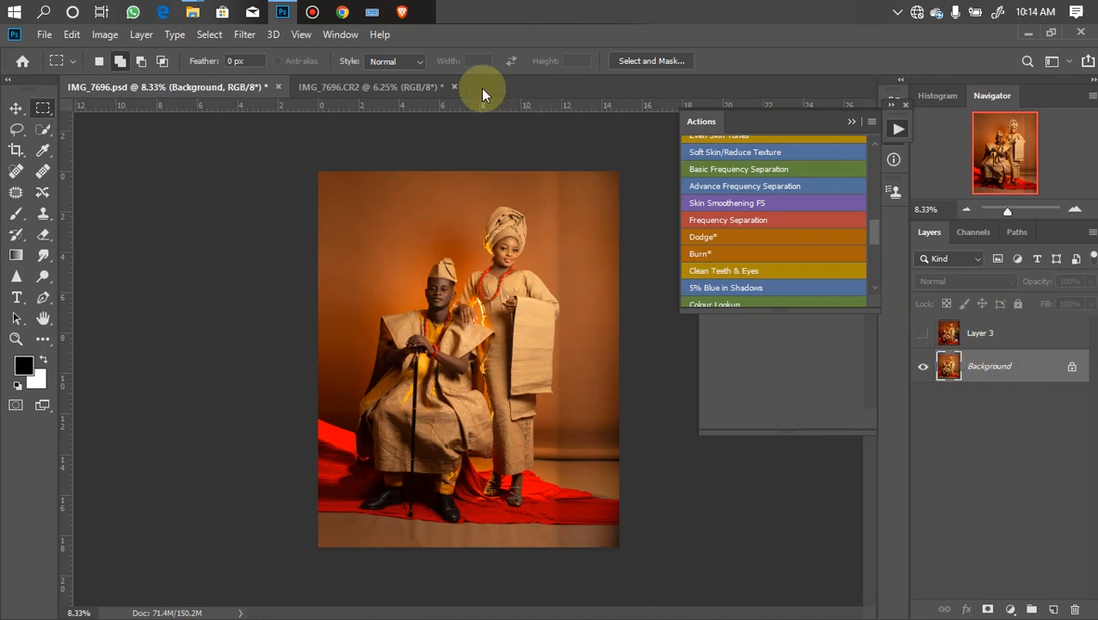
click(413, 88)
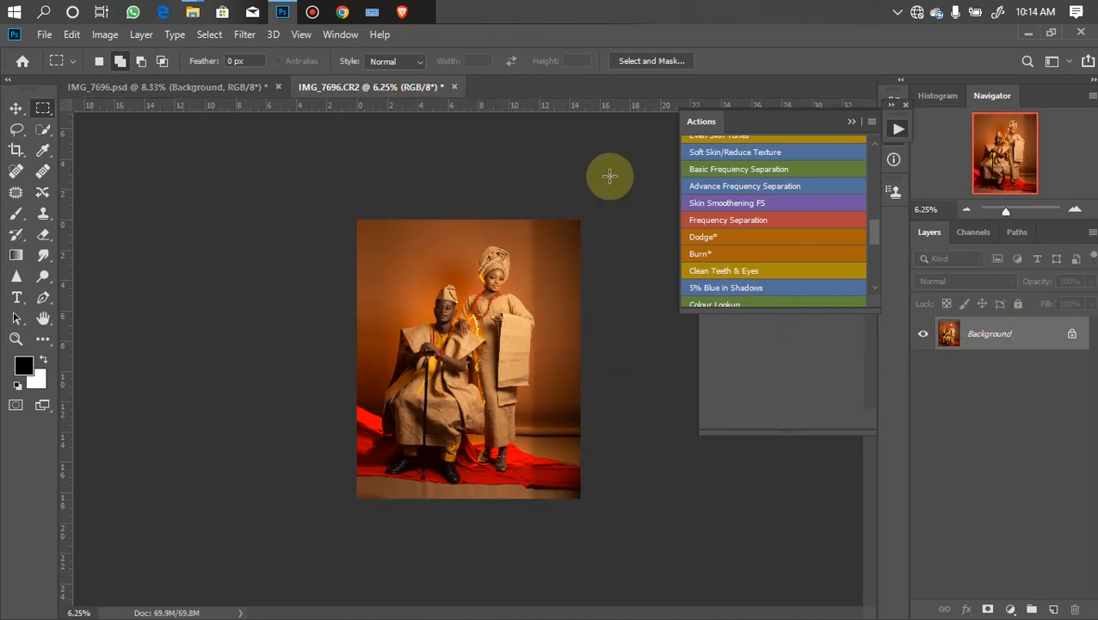
click(216, 86)
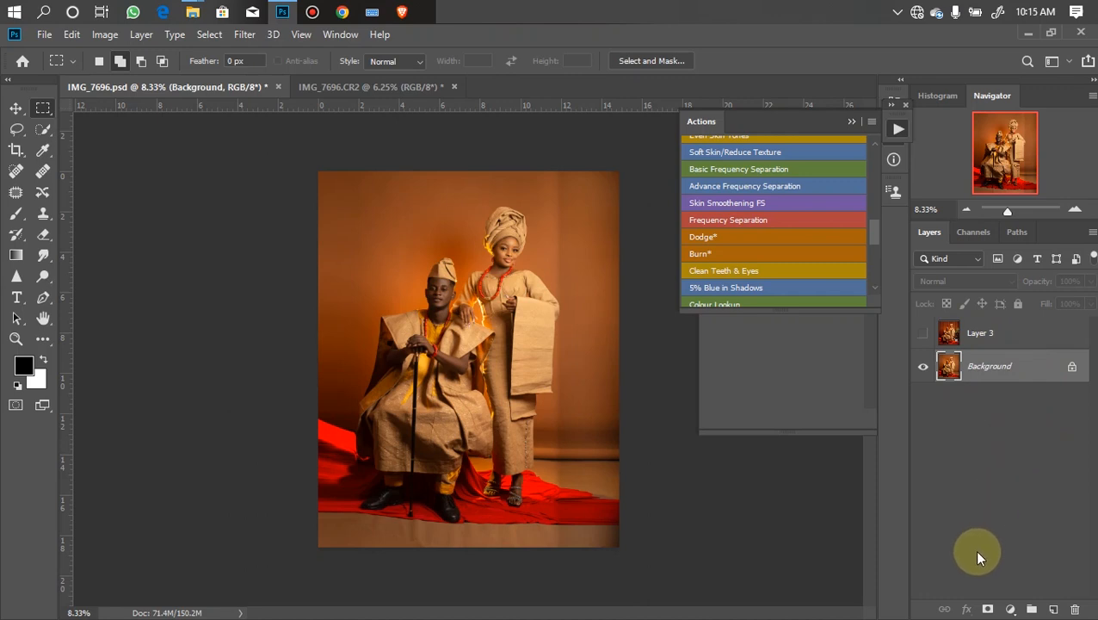
- Duplicate the Background layer and rename the copy MODEL
key(ctrl+j)
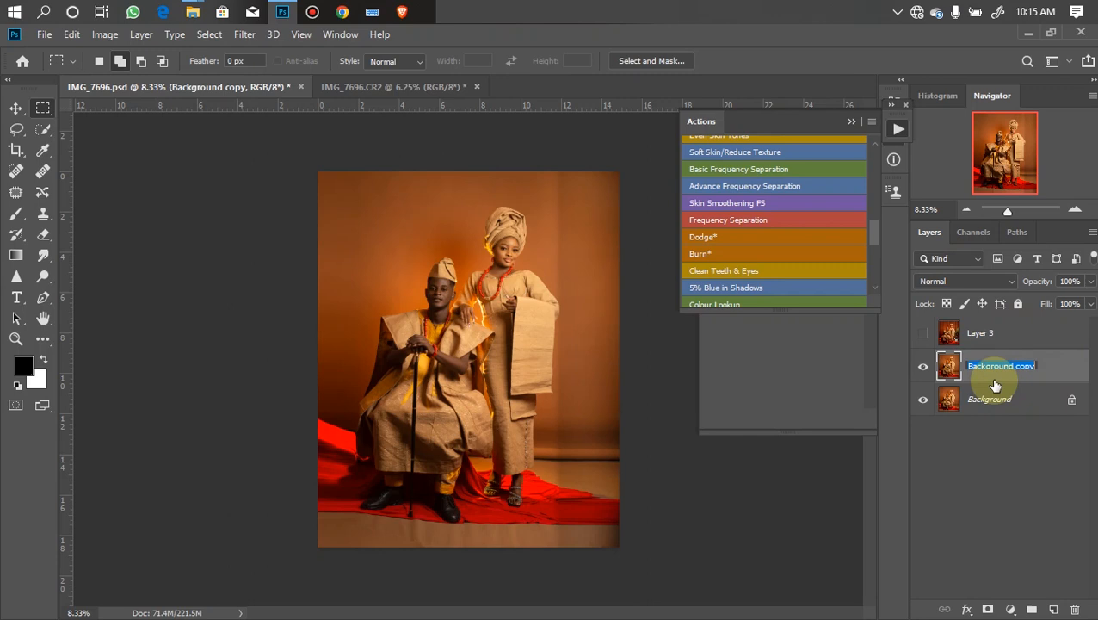
text(MODEL)
key(Return)
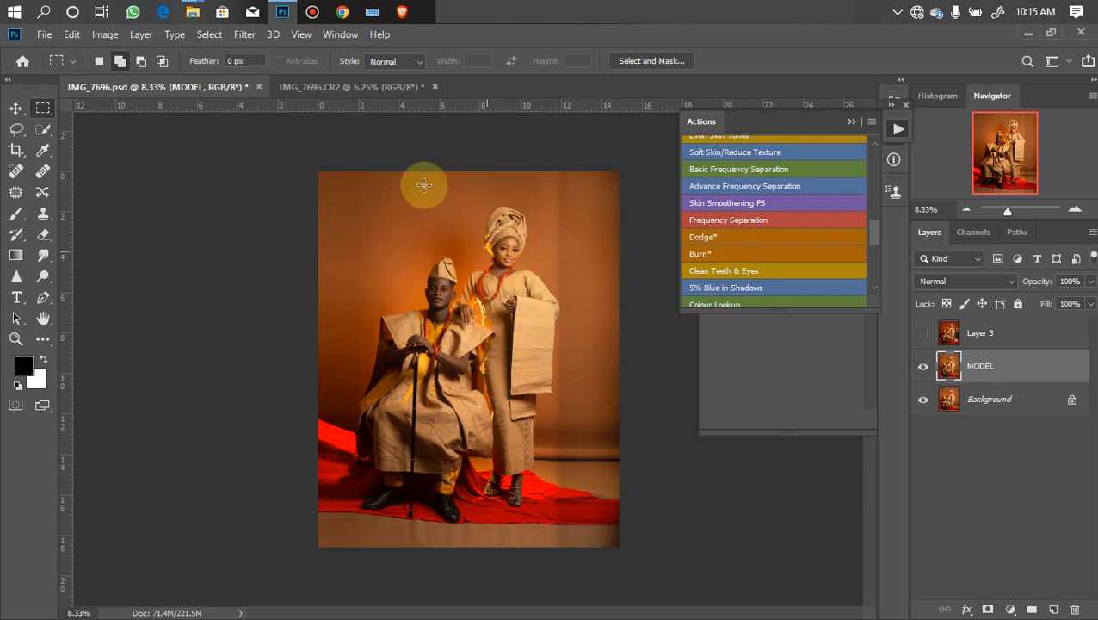
- Load the saved JDAL channel as a new selection around the couple and red fabric
click(208, 34)
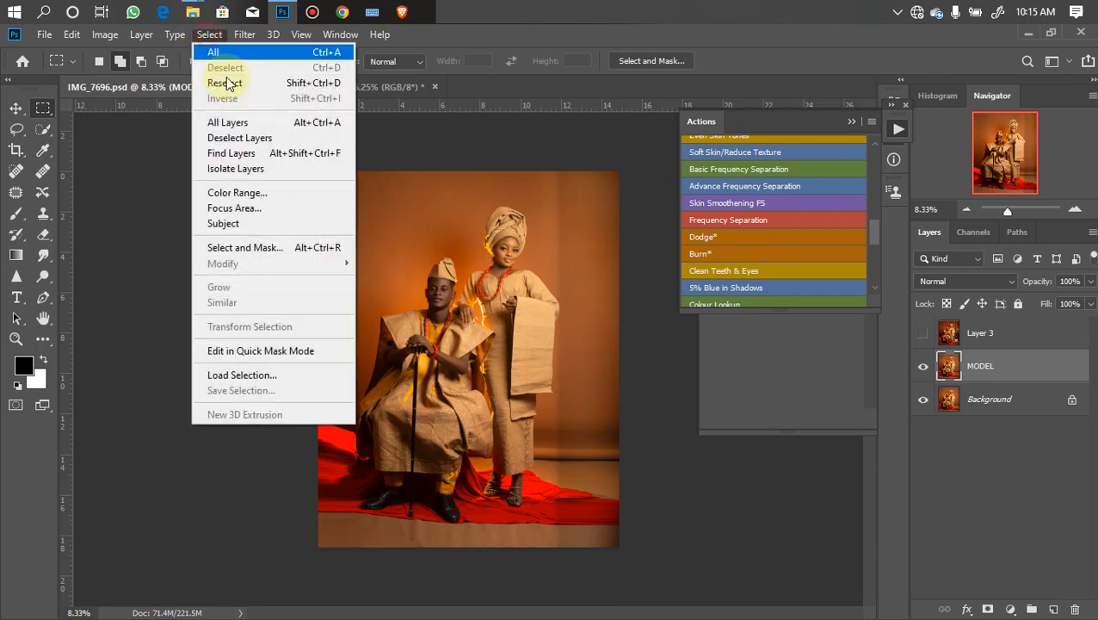
click(265, 377)
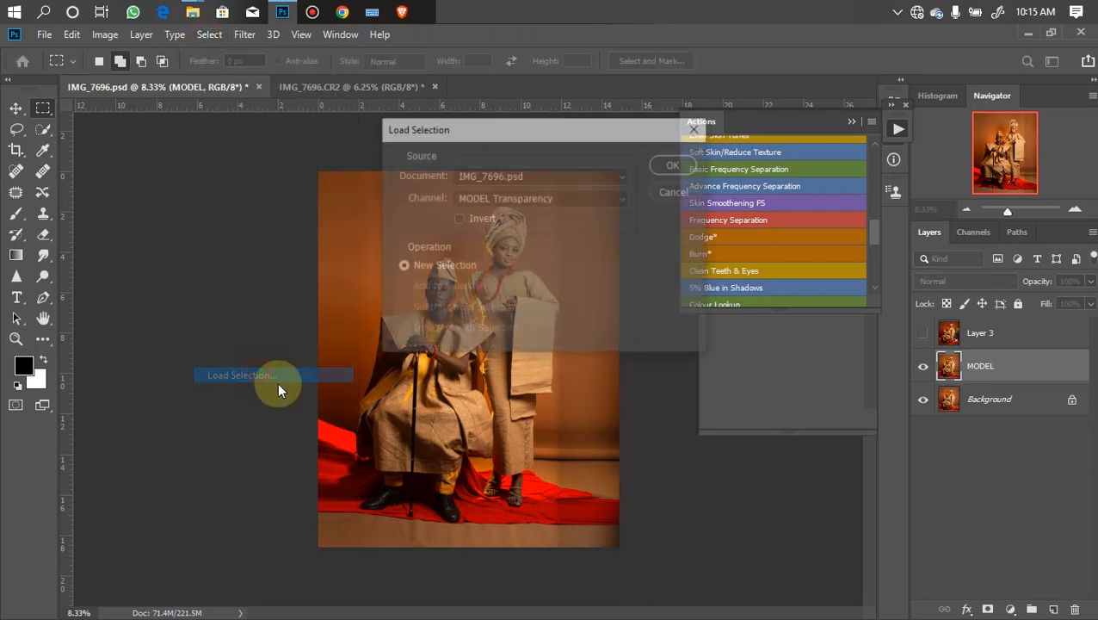
click(520, 199)
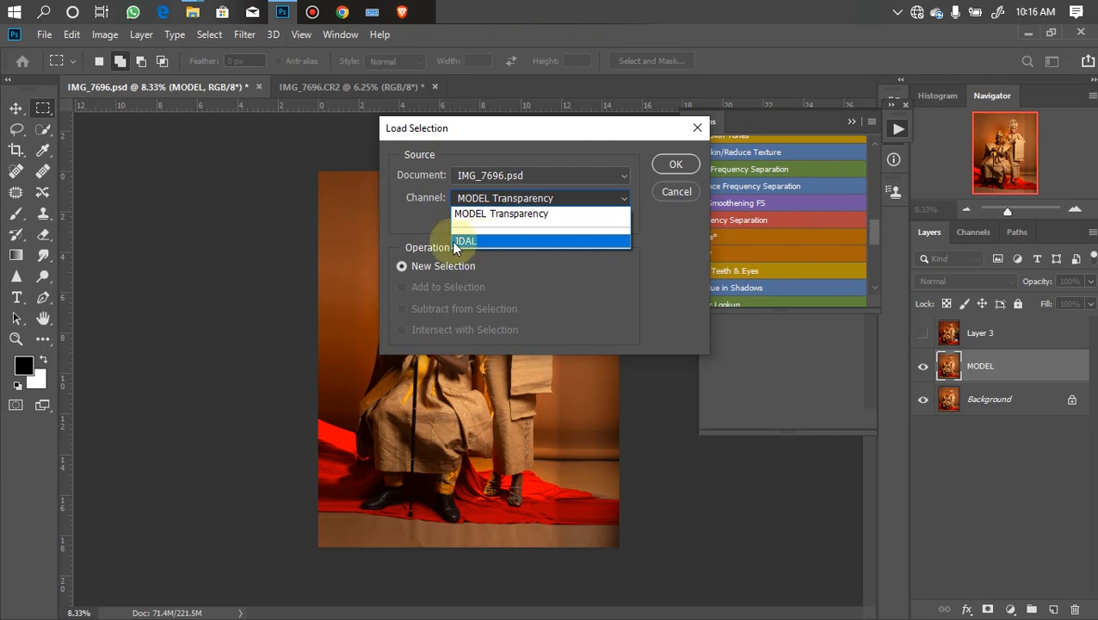
click(484, 240)
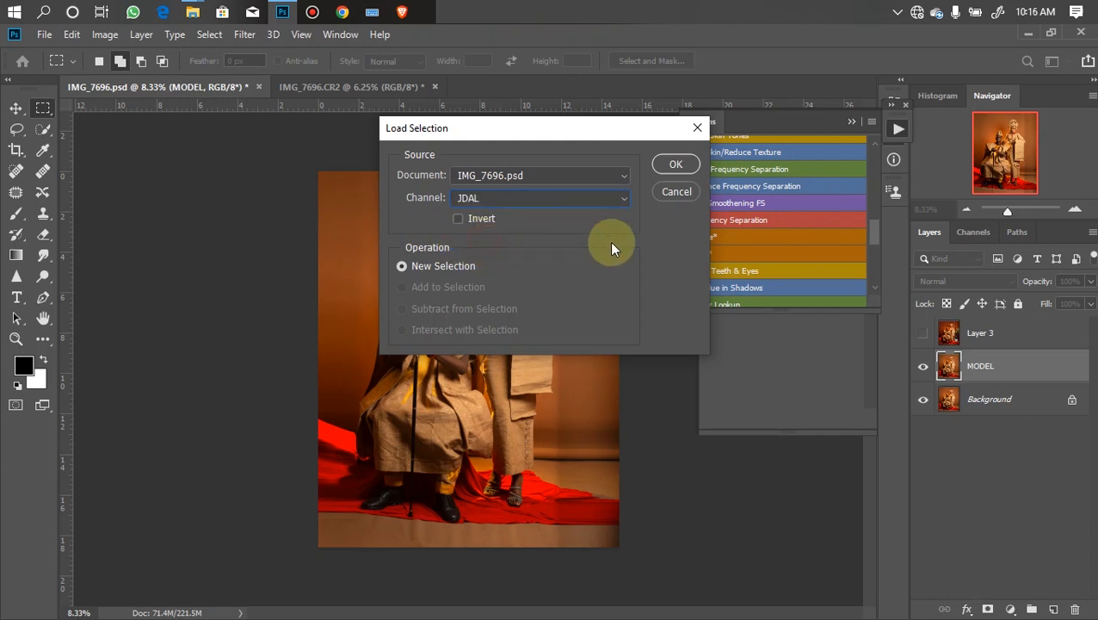
click(676, 165)
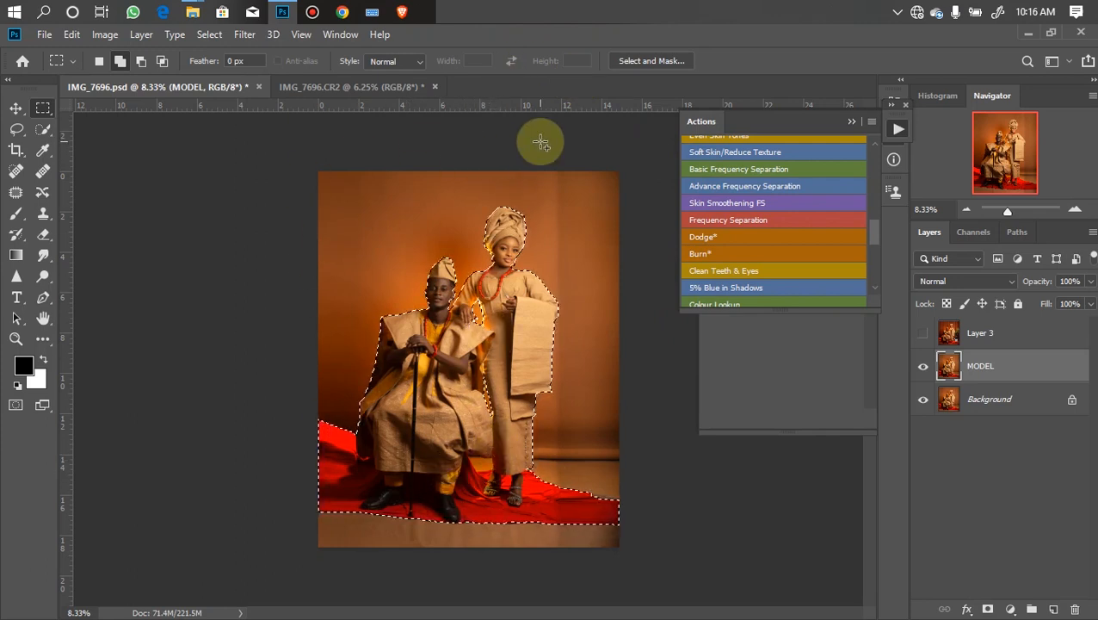
- Add a layer mask to MODEL from the selection and toggle the Background layer's visibility to check the cutout
click(986, 608)
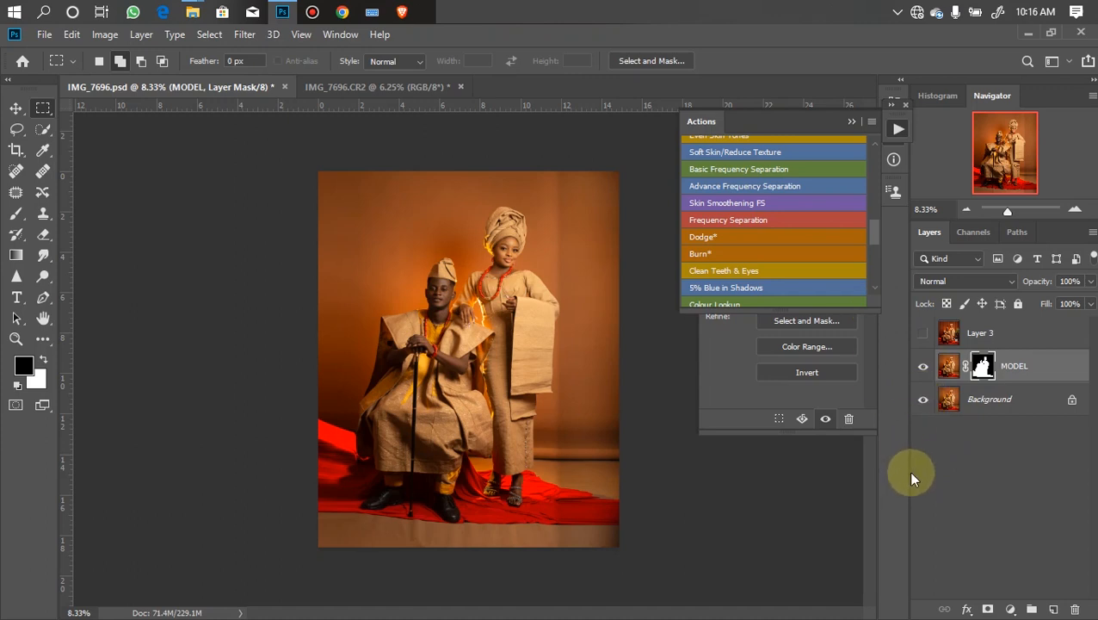
click(924, 400)
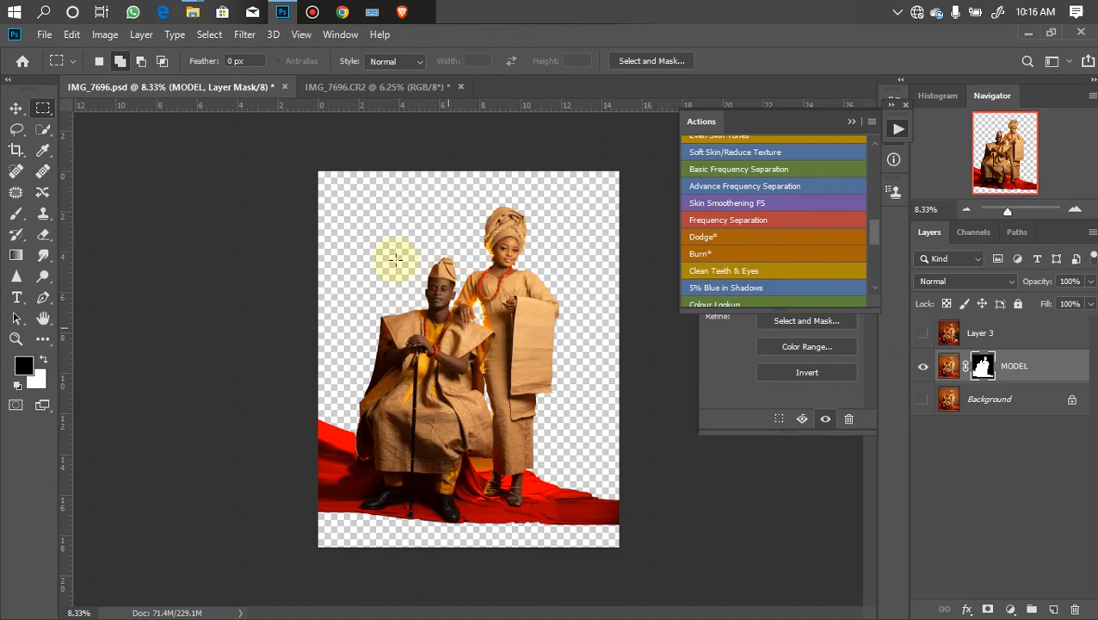
click(921, 399)
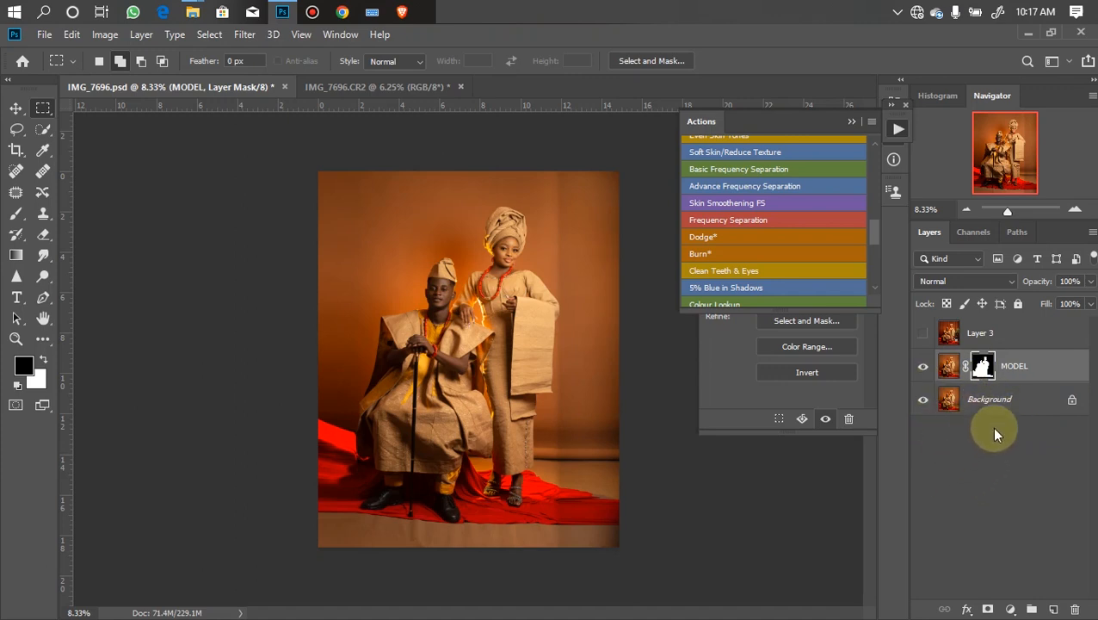
- Drag the red curtain image from the Pictures reflex files overlay folder into the document above the Background layer
click(1003, 400)
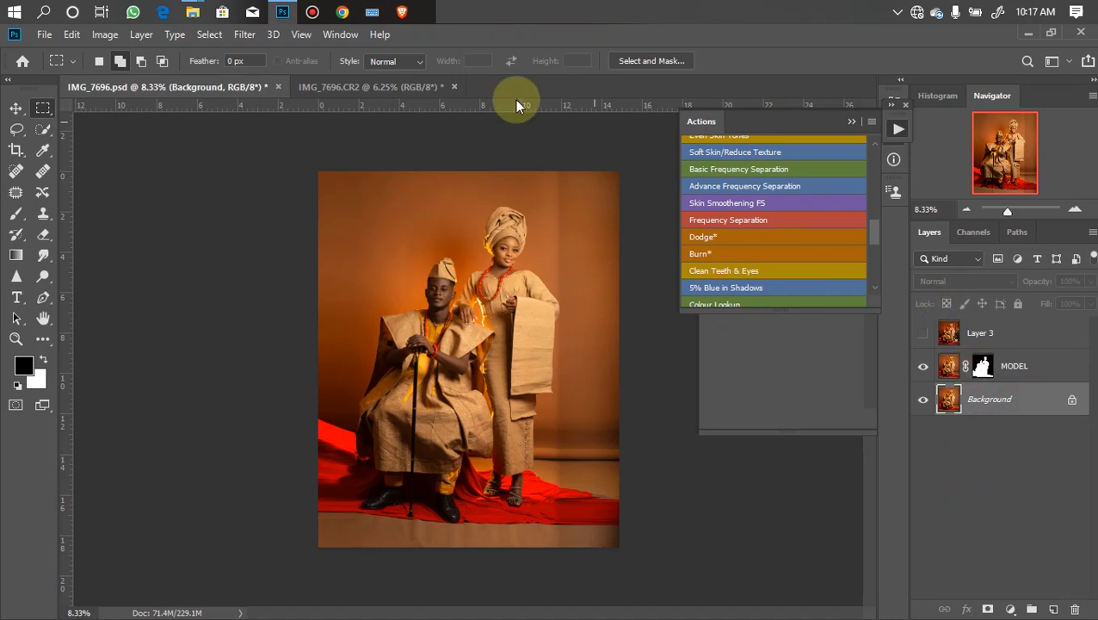
mouse_move(193, 11)
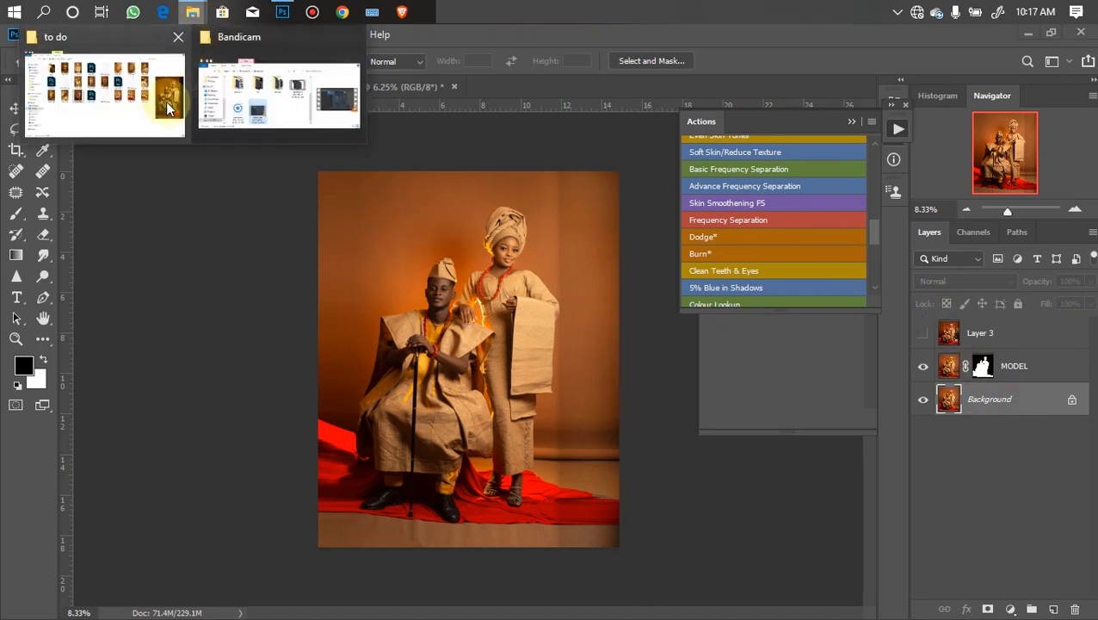
click(269, 97)
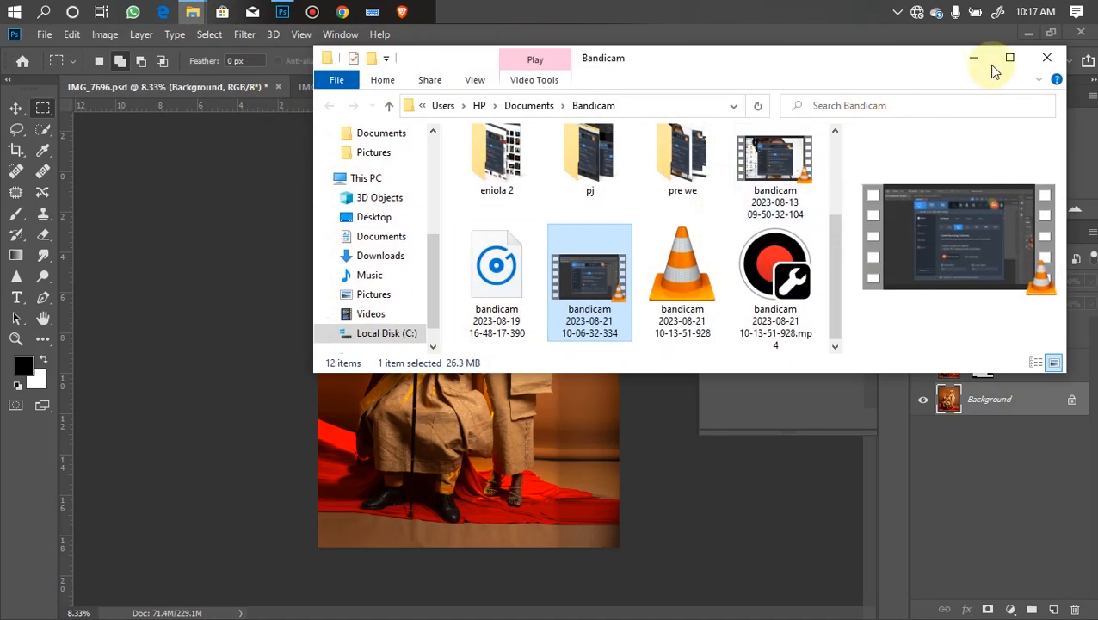
click(1010, 58)
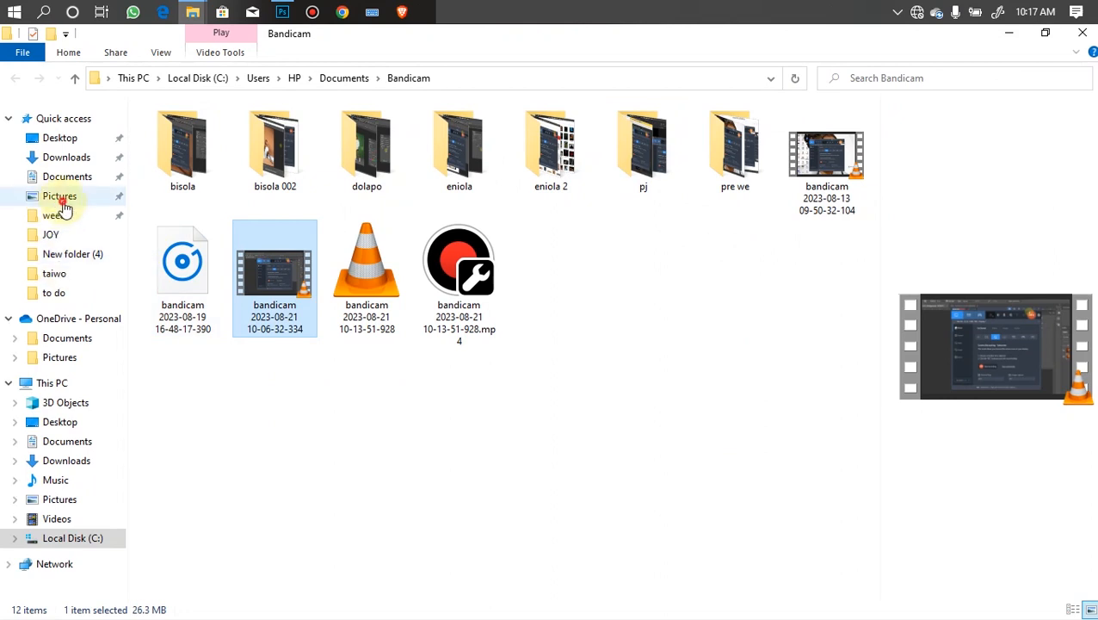
click(59, 196)
double_click(649, 173)
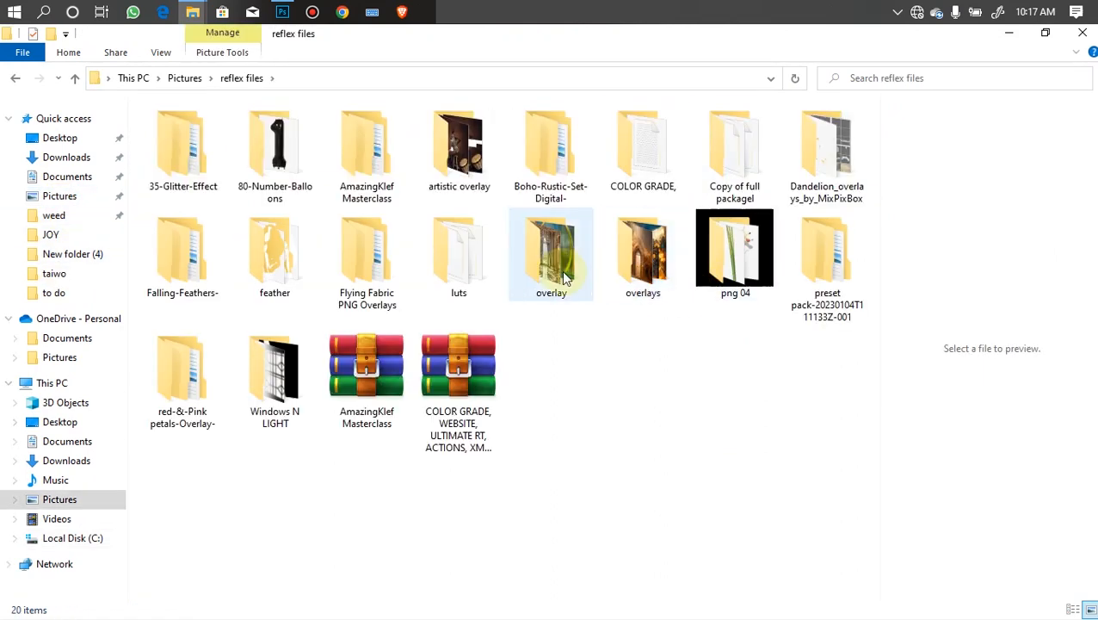
double_click(551, 258)
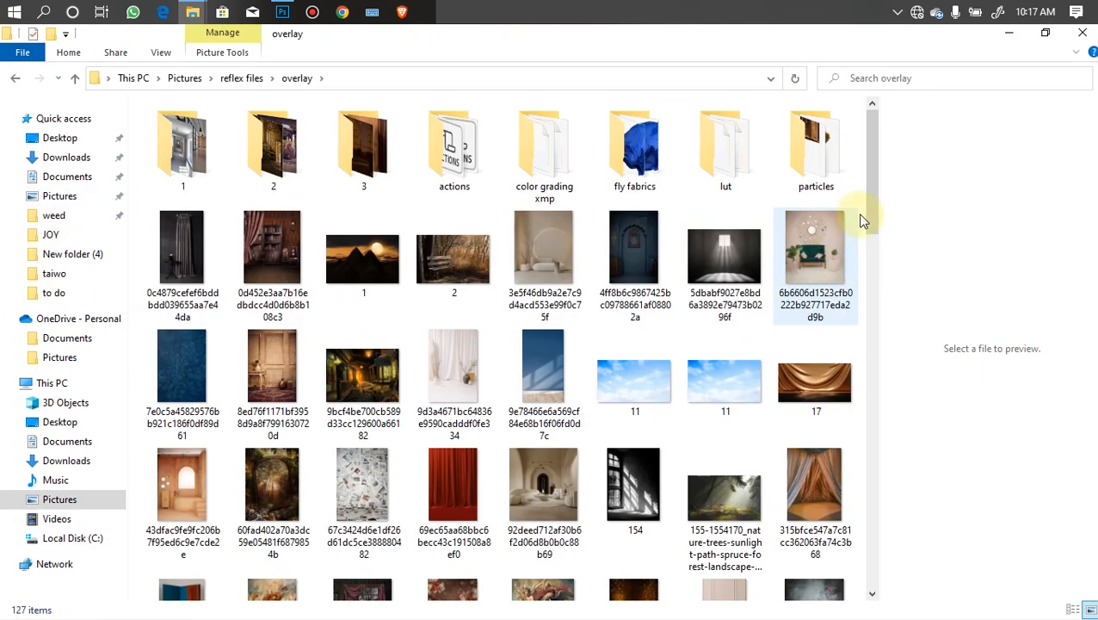
click(447, 485)
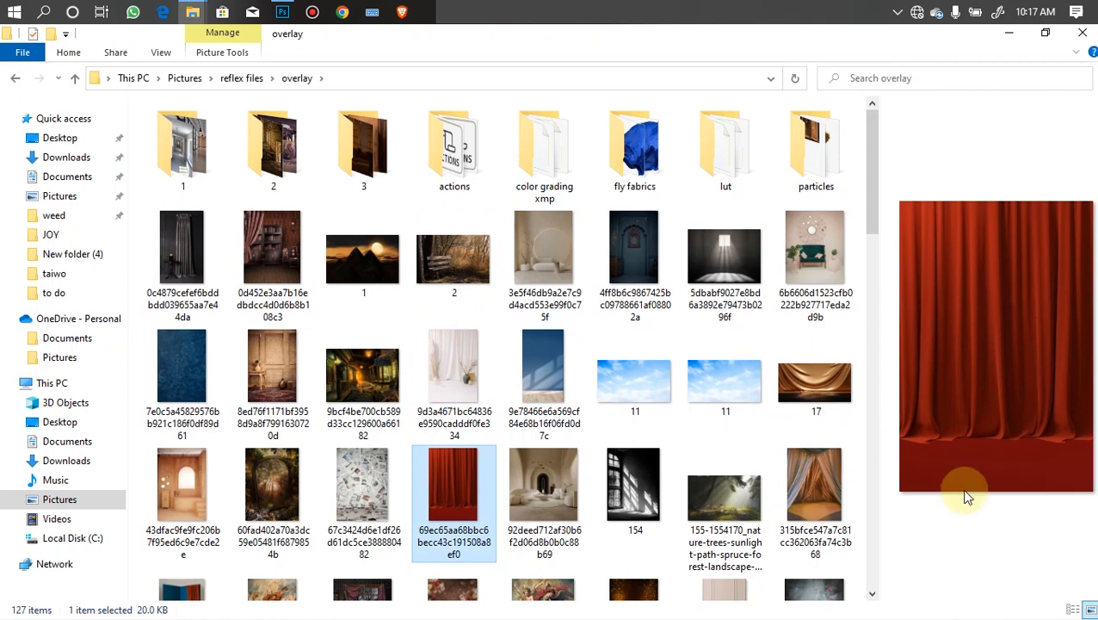
drag(433, 498, 524, 352)
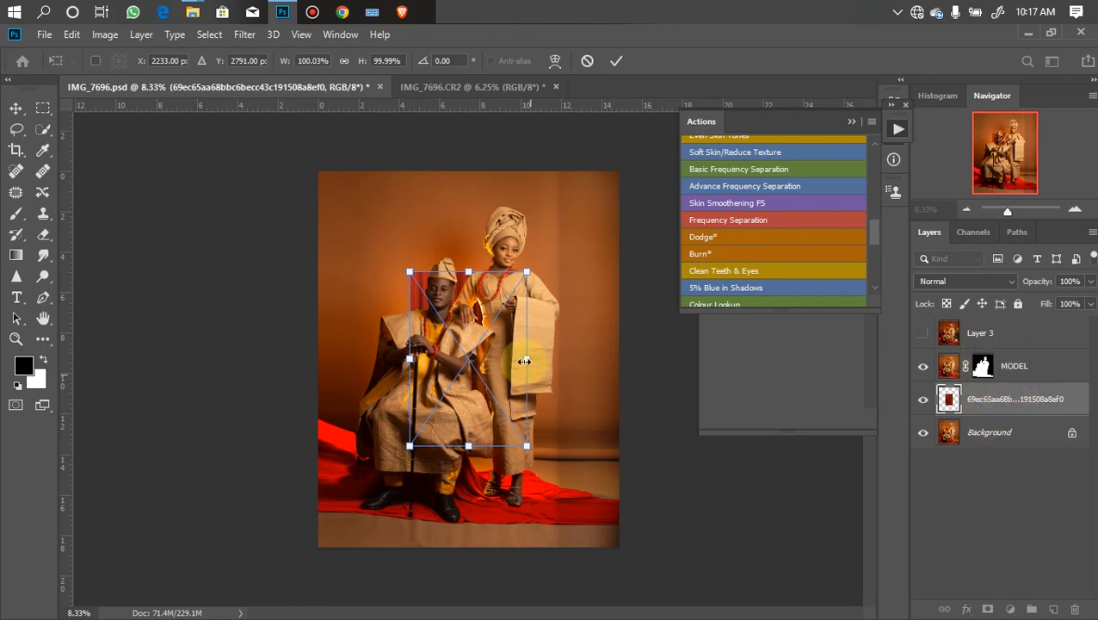
- Scale the curtain layer up to cover the whole canvas behind the couple and commit the transform
drag(527, 360, 662, 358)
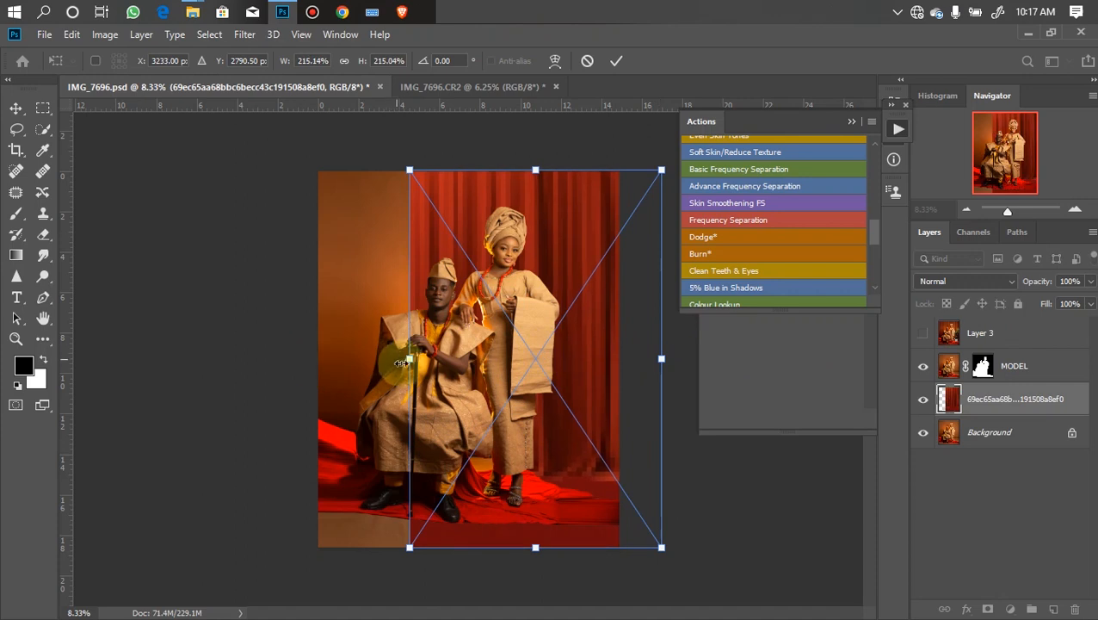
drag(396, 359, 385, 355)
drag(490, 366, 416, 353)
drag(595, 338, 634, 337)
mouse_move(491, 368)
mouse_down()
mouse_move(493, 341)
mouse_move(488, 351)
mouse_up()
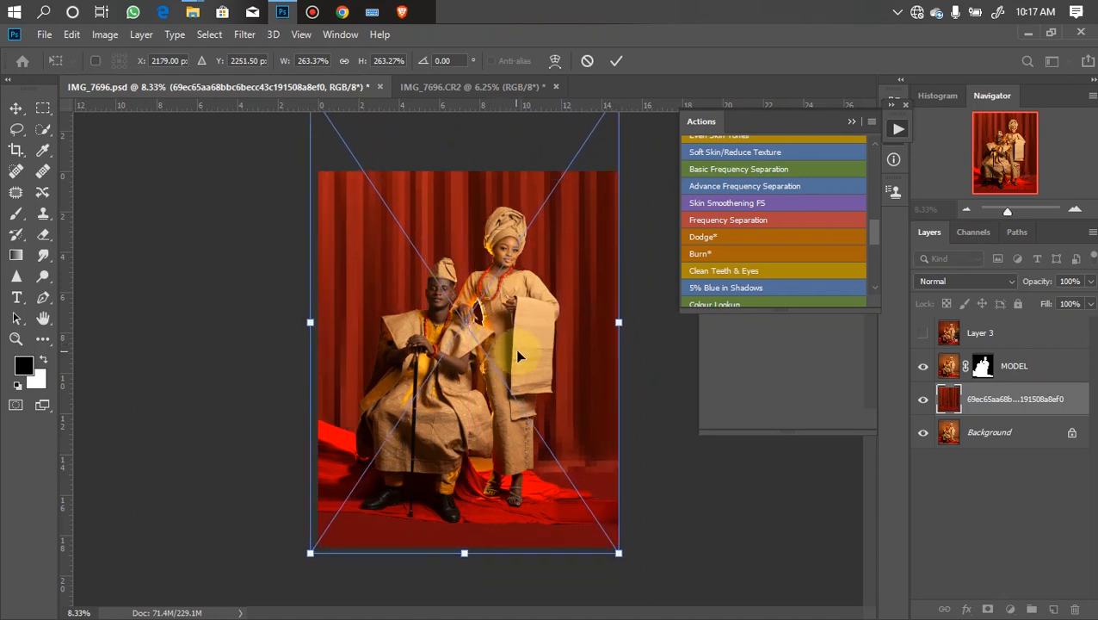
key(Return)
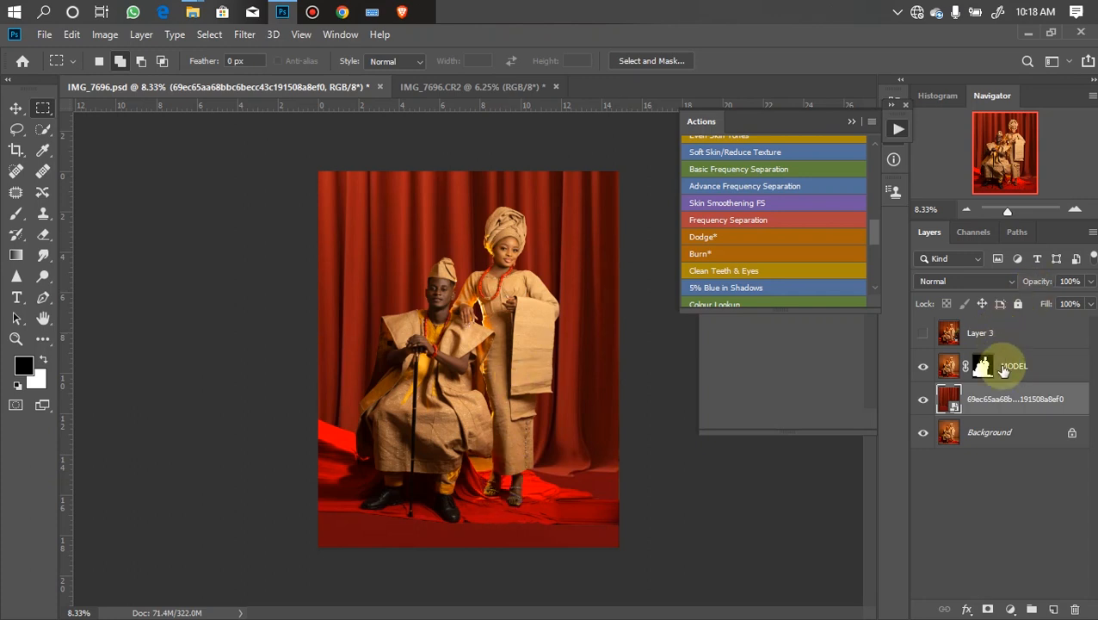
- Set the curtain layer's blend mode to Soft Light and desaturate it with Hue/Saturation at -100 saturation
click(958, 283)
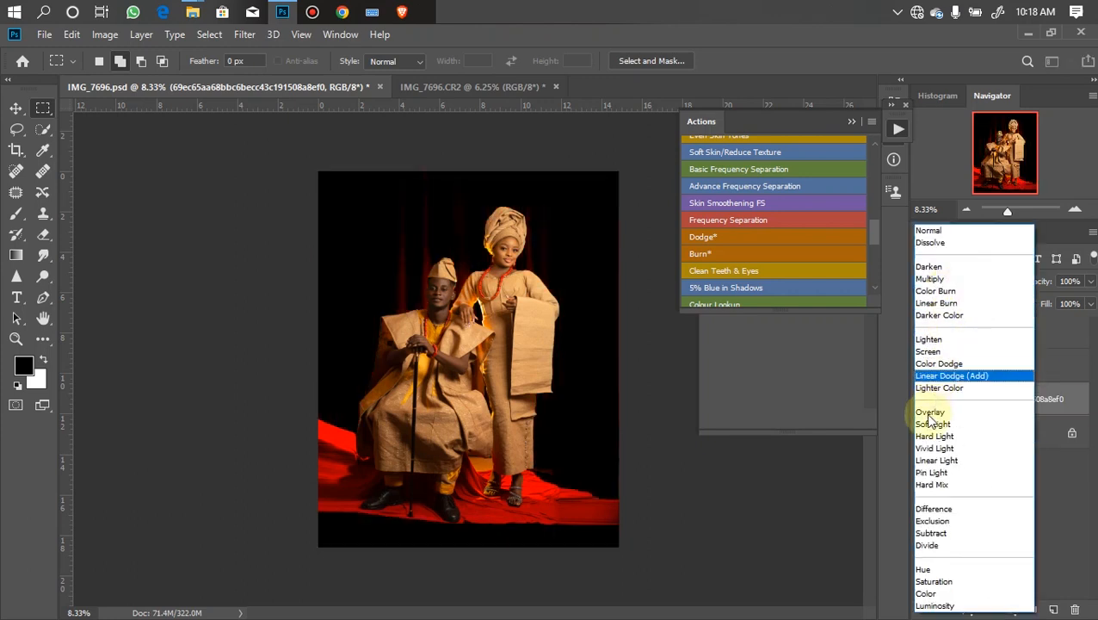
click(930, 420)
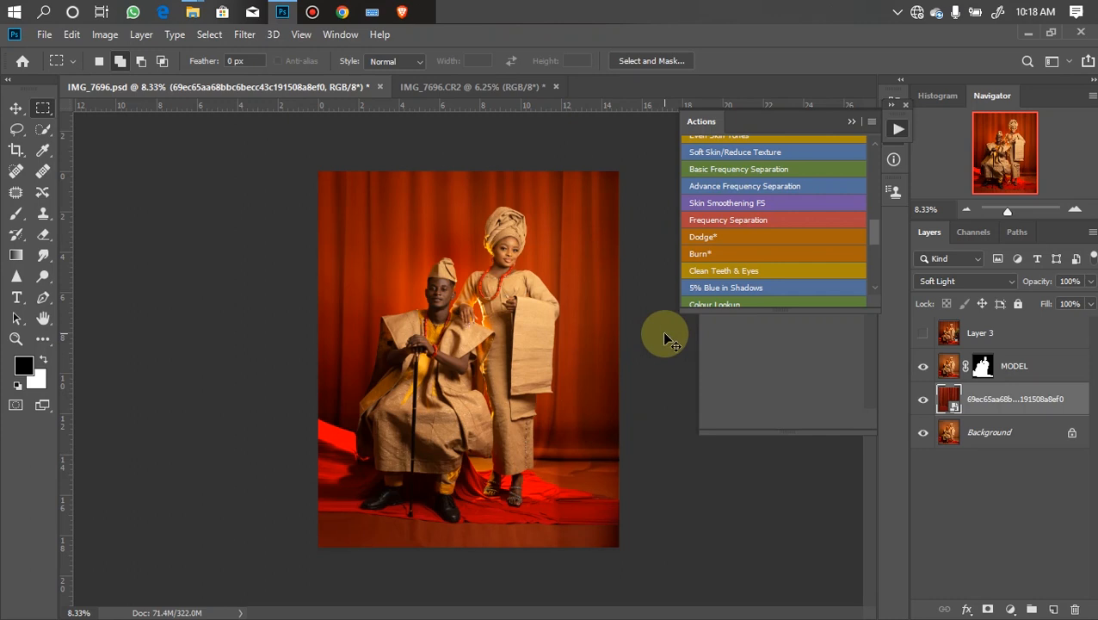
key(ctrl+u)
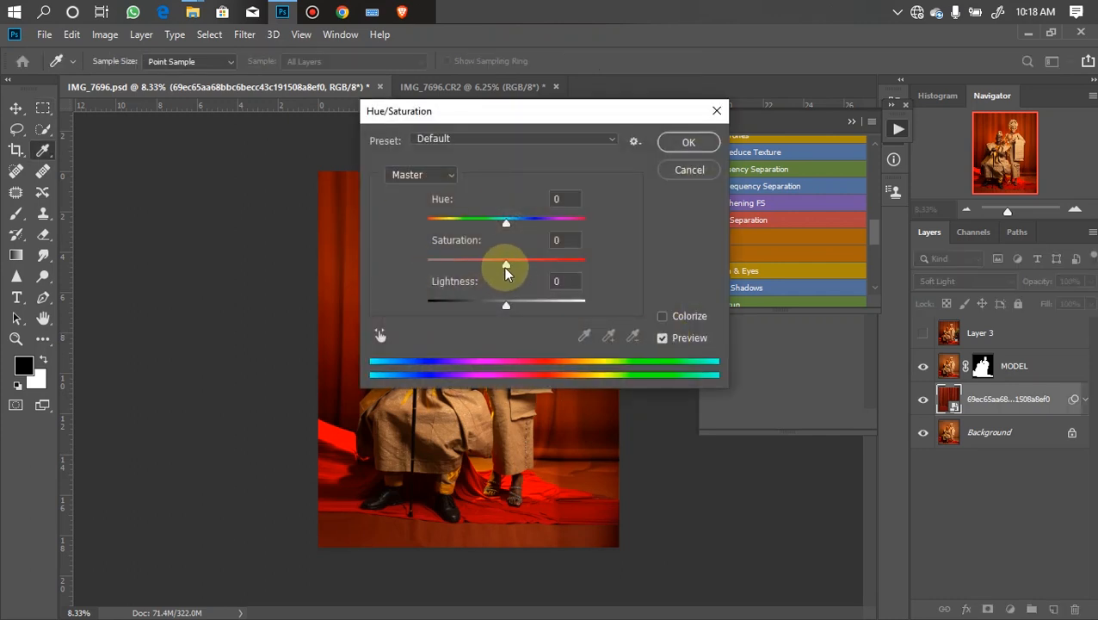
drag(504, 263, 381, 245)
drag(568, 116, 881, 165)
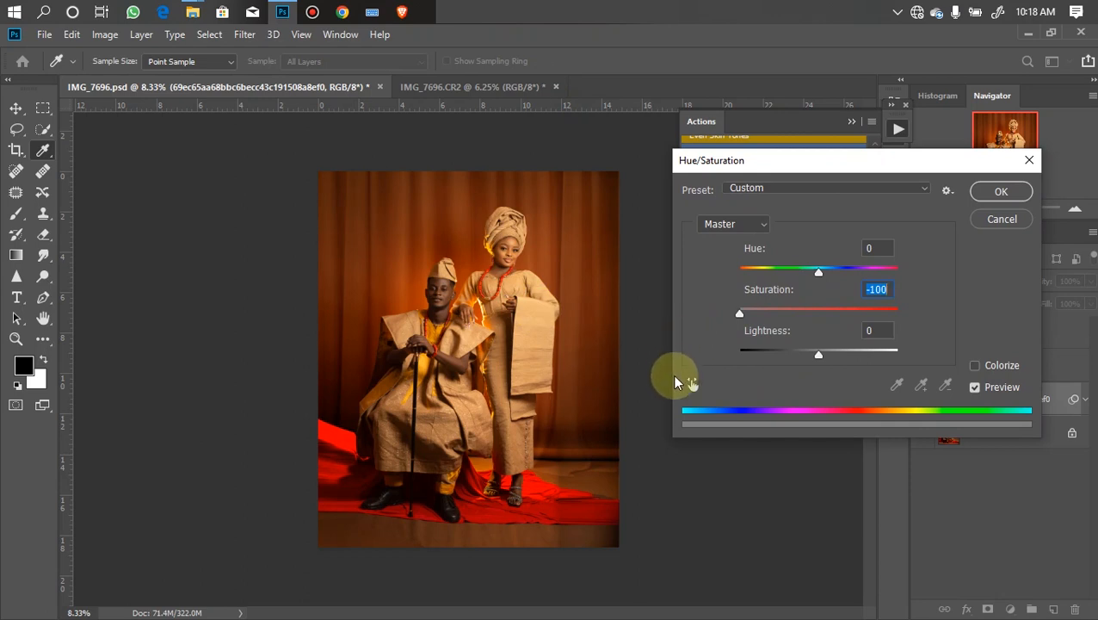
click(1001, 191)
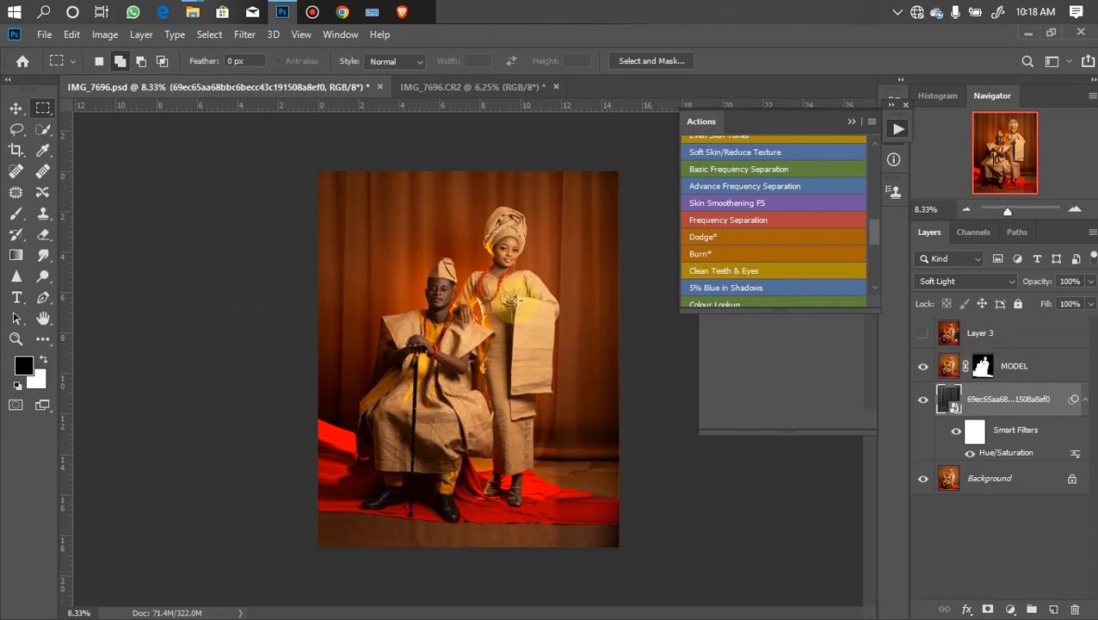
- Drag the potted plant image Reflex (298) from the png 04 upload folder into the document
click(193, 12)
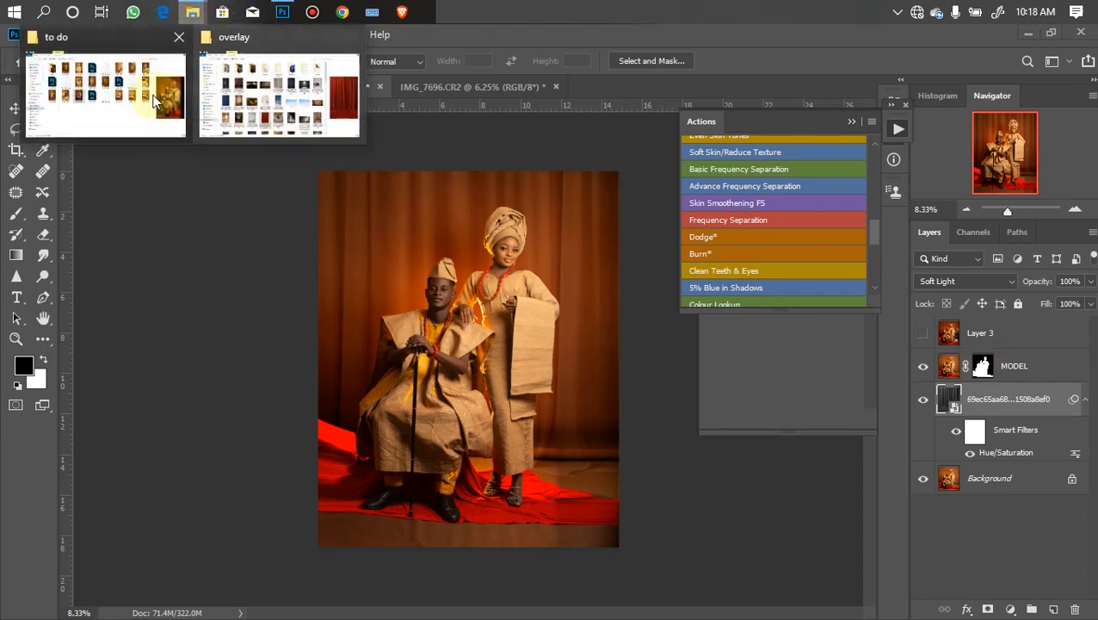
click(263, 120)
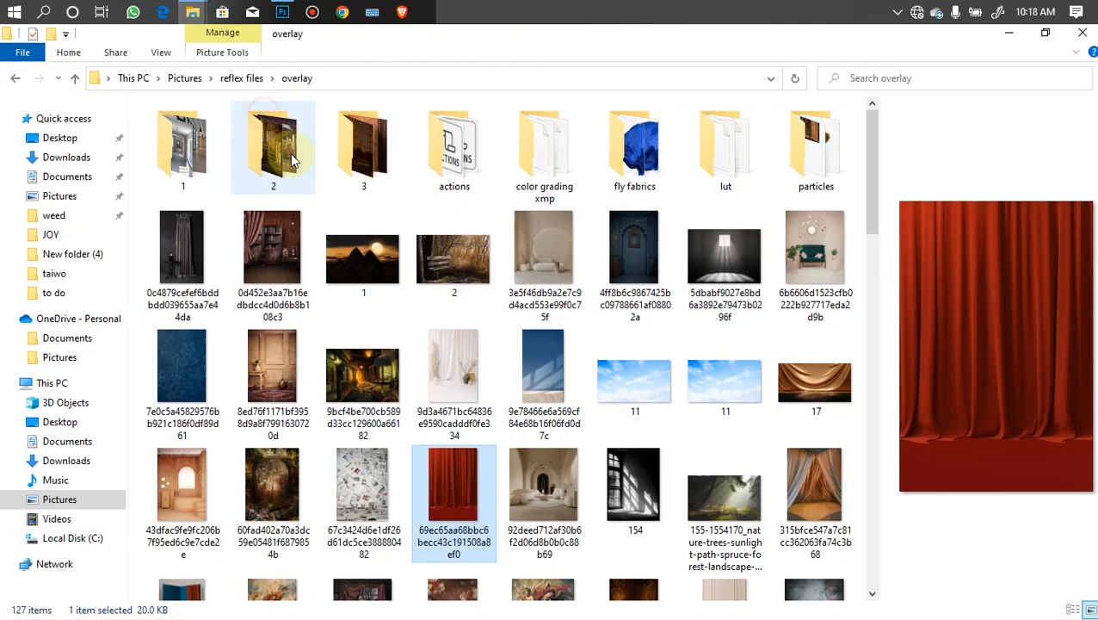
click(241, 78)
click(751, 298)
double_click(753, 303)
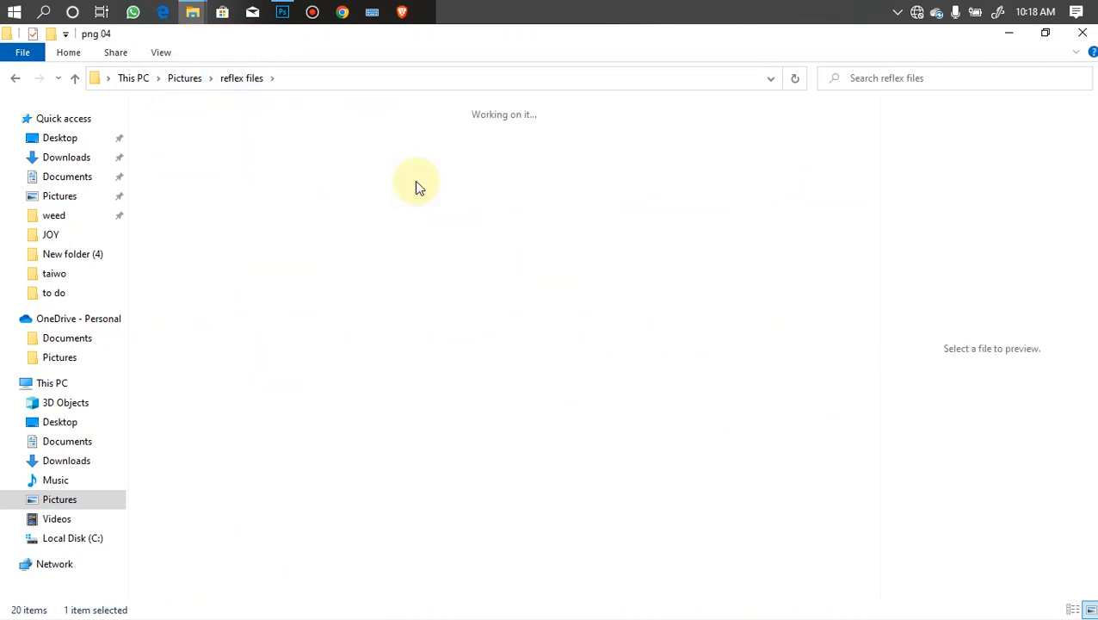
double_click(215, 142)
drag(872, 124, 852, 471)
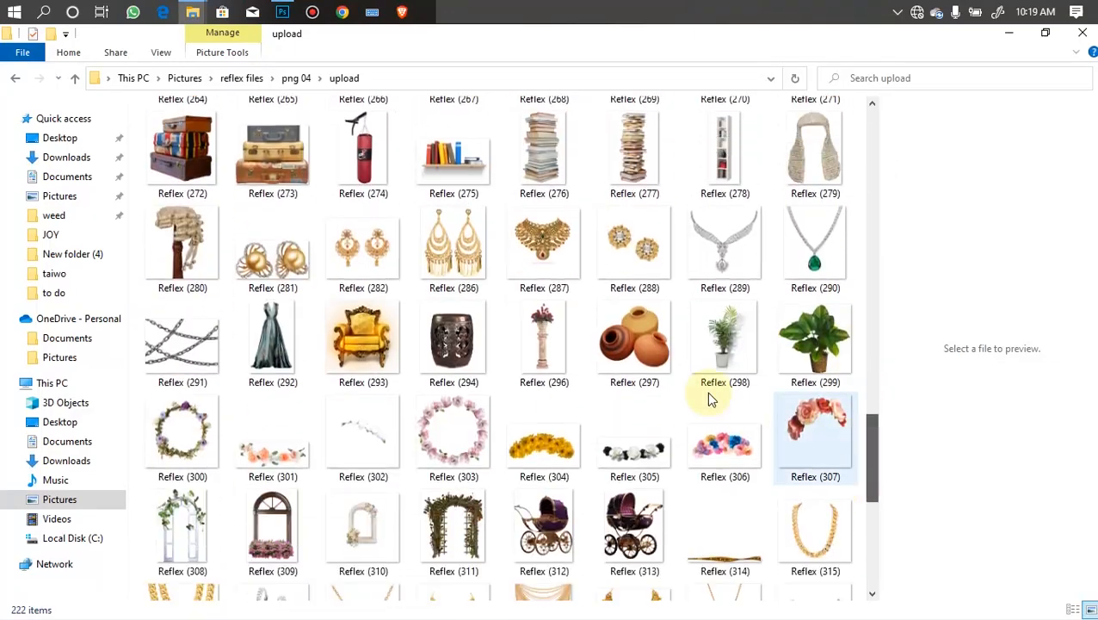
click(708, 379)
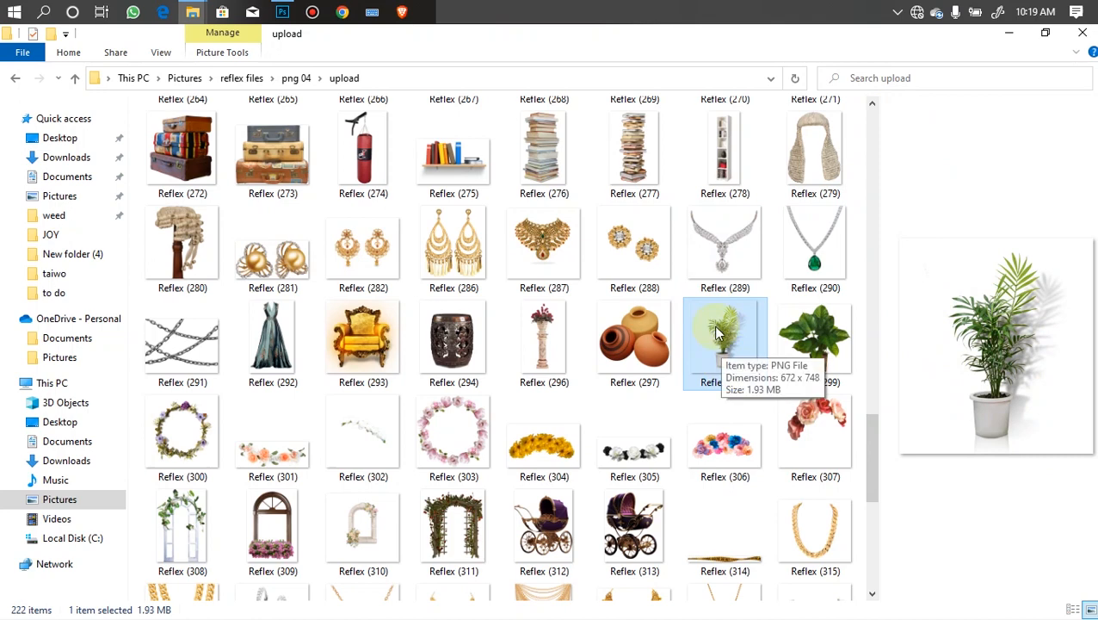
drag(726, 369, 575, 422)
- Scale the plant to about 112% and position it to the right of the couple, then commit the transform
drag(454, 344, 575, 389)
drag(484, 290, 463, 266)
drag(556, 342, 561, 350)
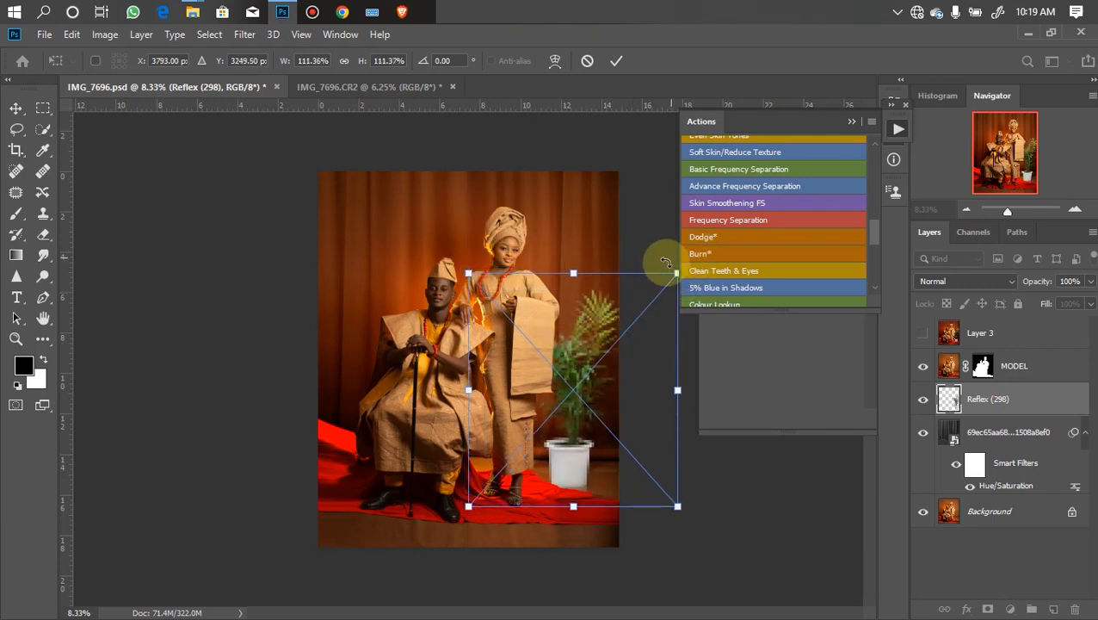
drag(573, 273, 570, 334)
key(Right)
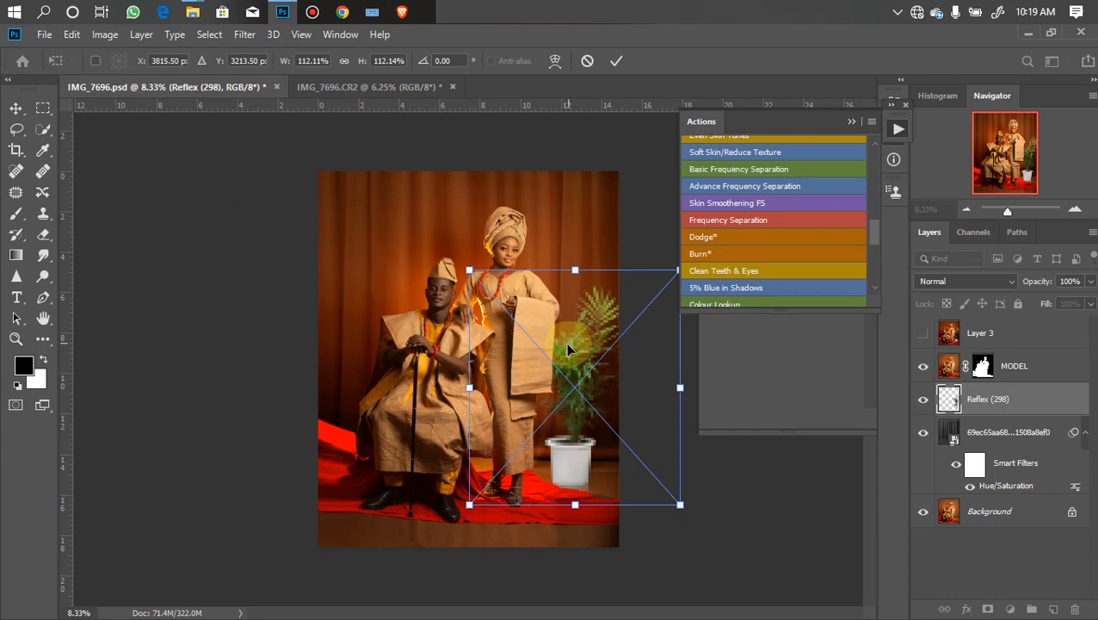
key(Return)
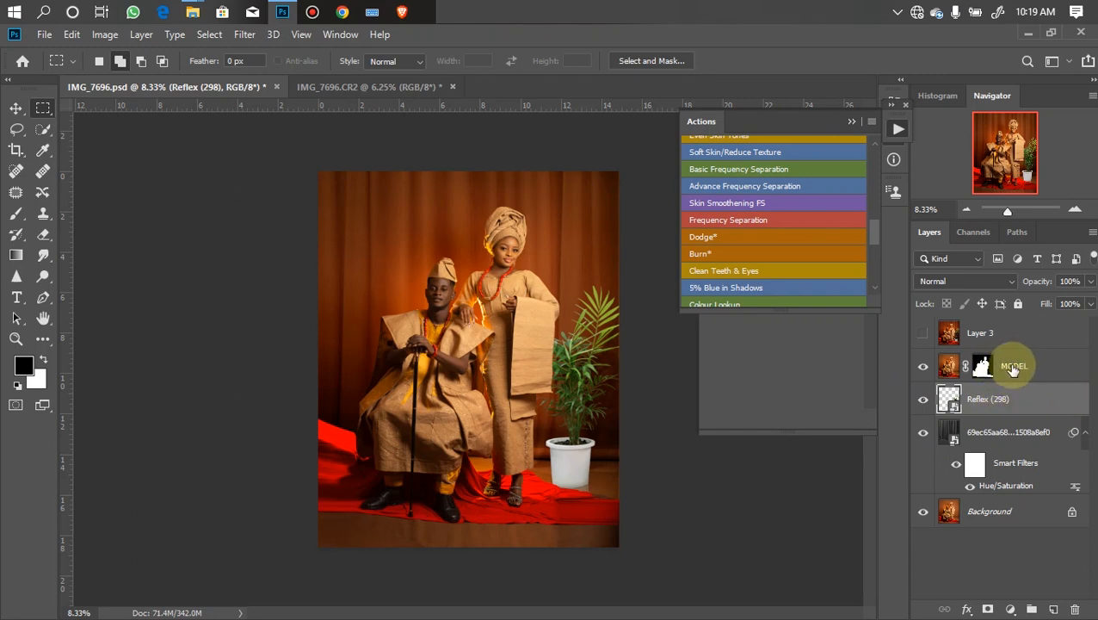
- With MODEL selected, draw a circular elliptical marquee selection around the couple and invert it
click(1043, 373)
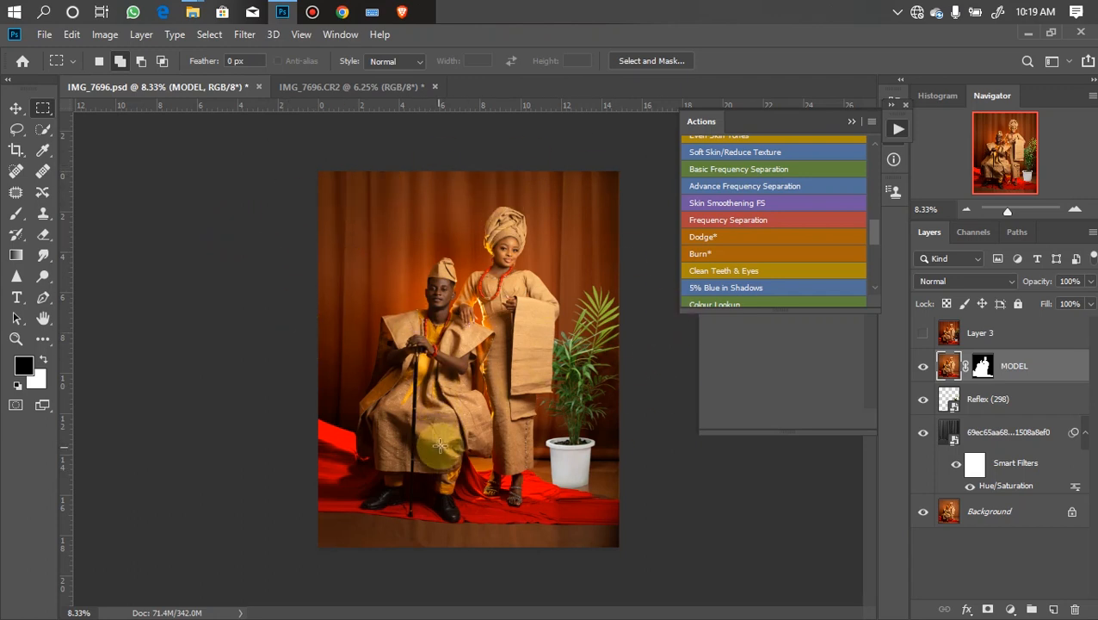
right_click(45, 108)
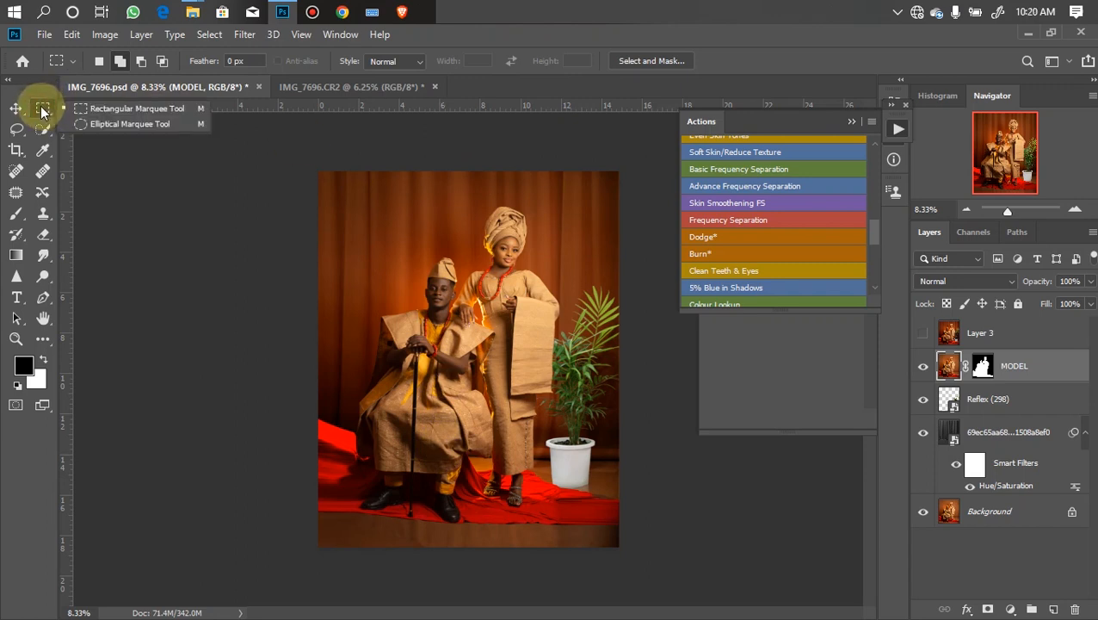
click(103, 124)
drag(377, 209, 640, 523)
drag(531, 335, 497, 335)
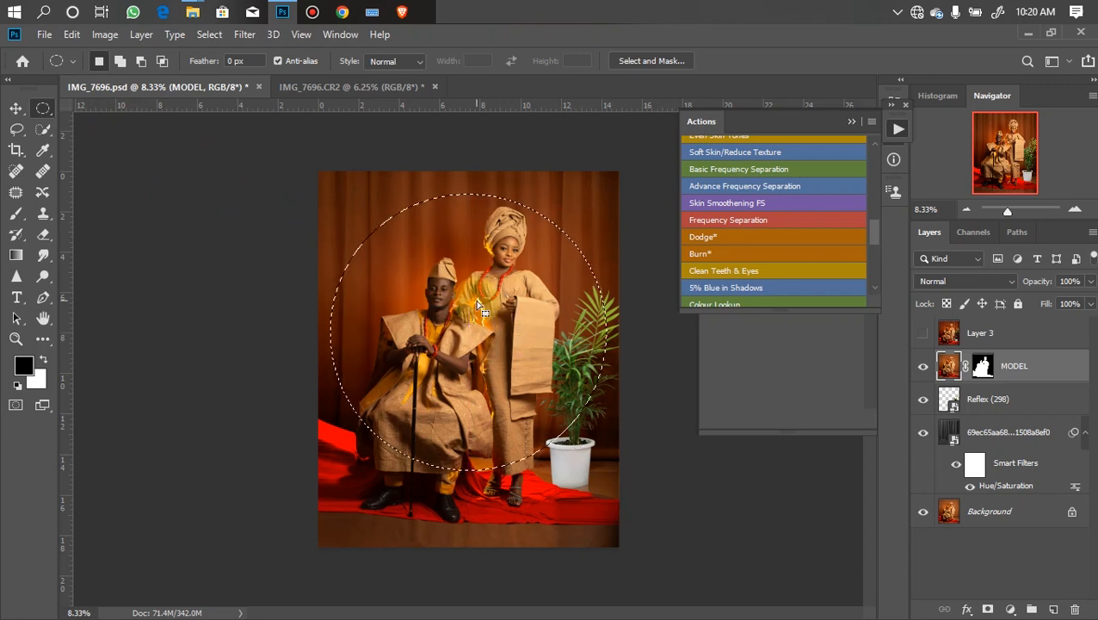
key(ctrl+shift+i)
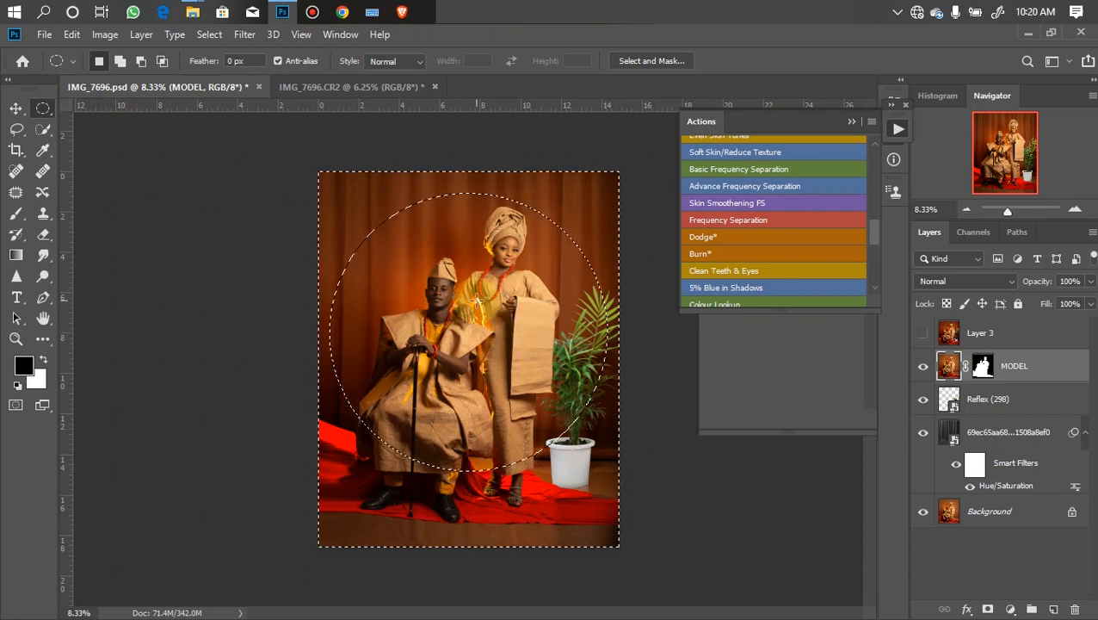
- Add a black Solid Color fill layer masked by the inverted selection
click(1010, 608)
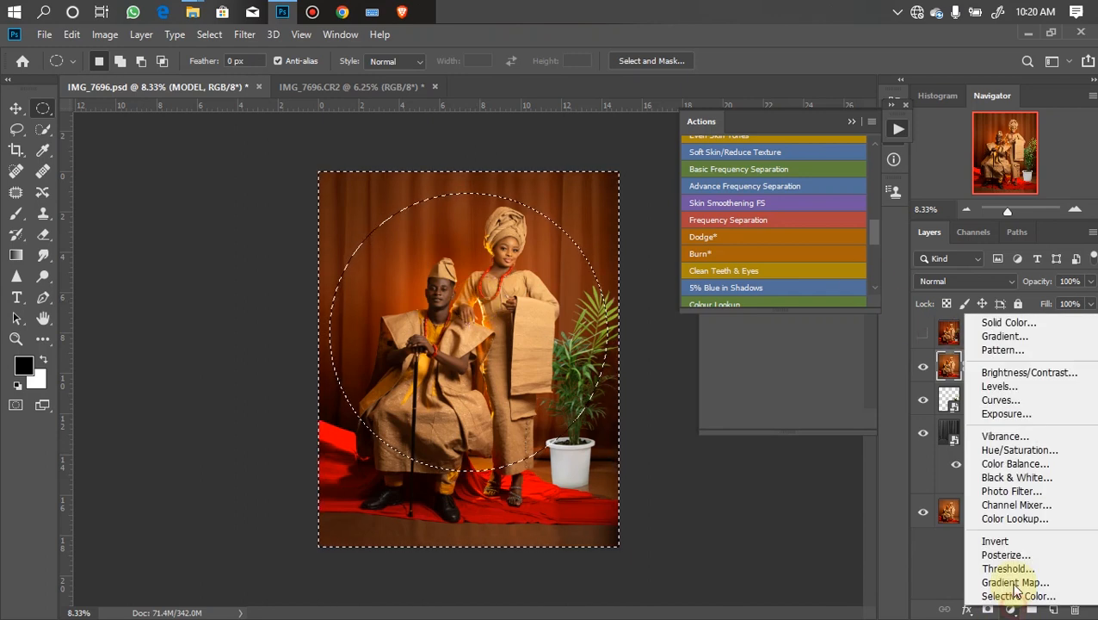
click(997, 322)
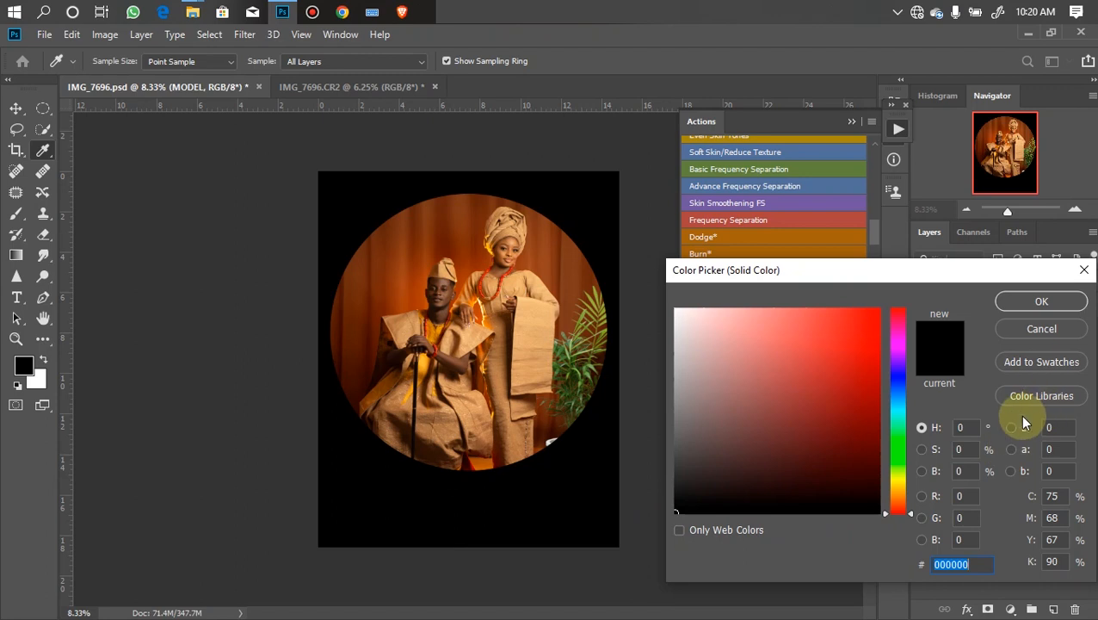
key(Return)
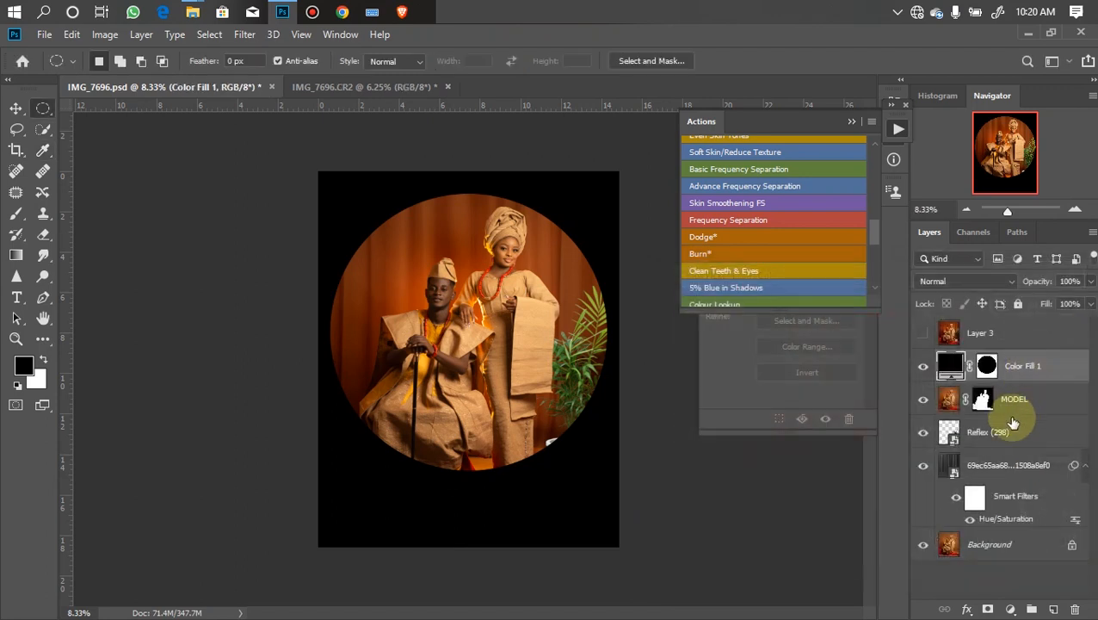
- Feather the Color Fill 1 mask to 722.2 px and lower the fill layer's opacity to 27%
click(846, 124)
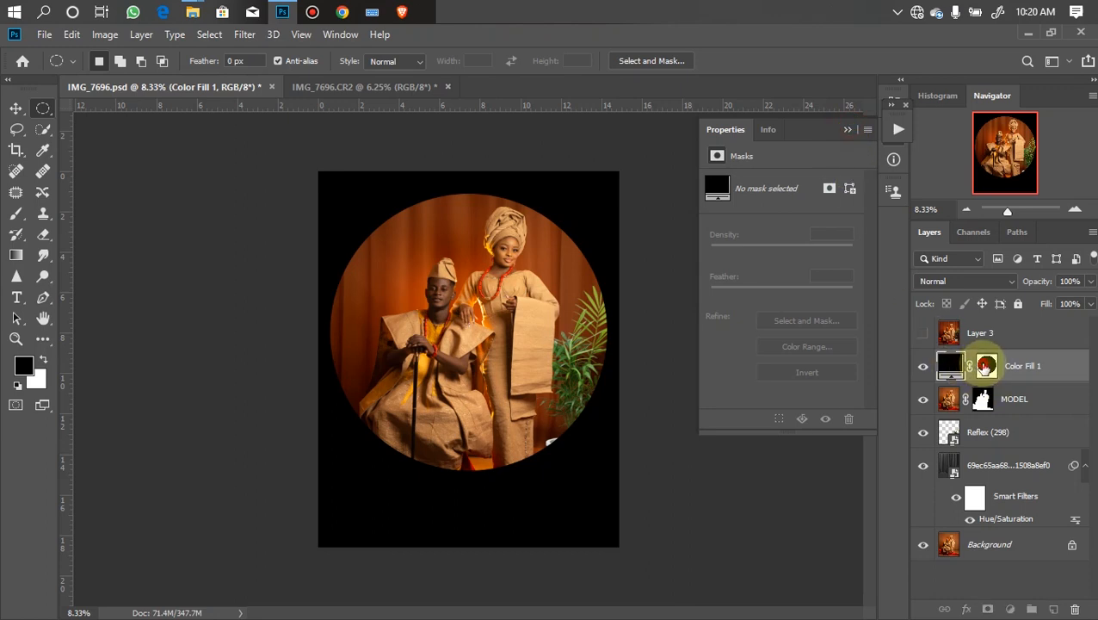
click(986, 366)
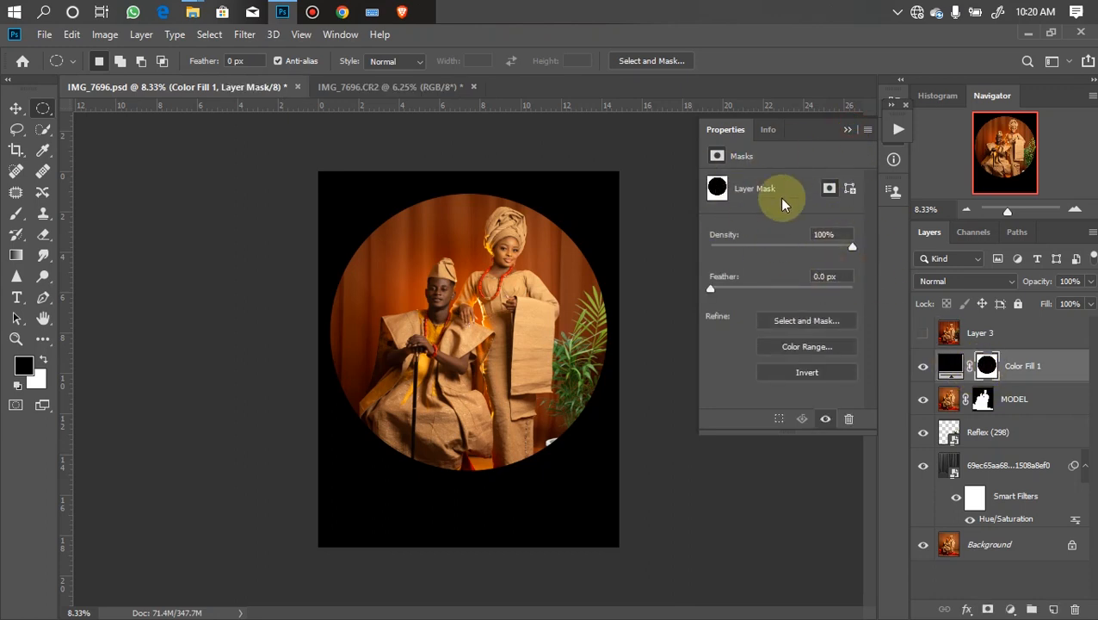
drag(721, 290, 841, 296)
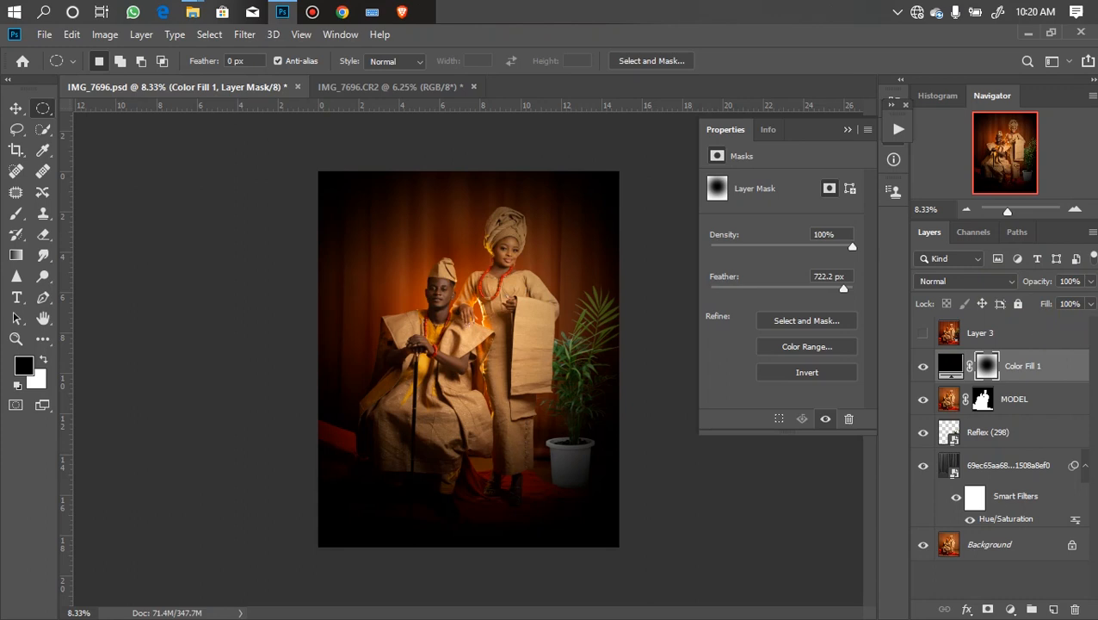
click(1091, 281)
click(1038, 303)
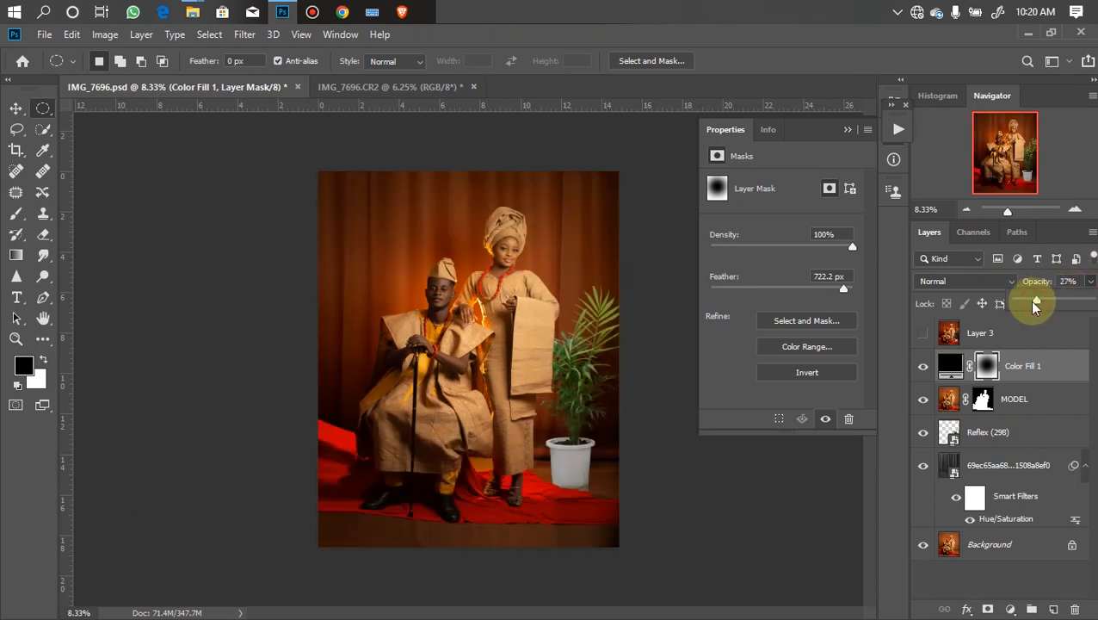
- Lower the vignette fill's opacity to 25% and add a Color Lookup adjustment layer using the NATURAL FINESSE.cube 3D LUT
drag(1037, 307, 1038, 308)
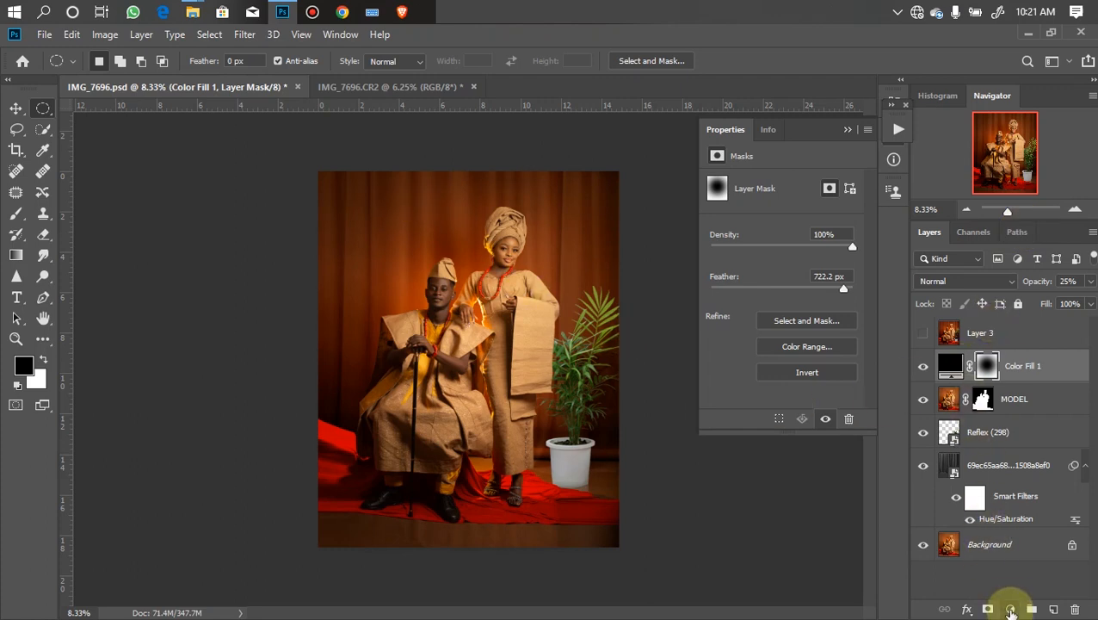
click(1010, 608)
click(1015, 522)
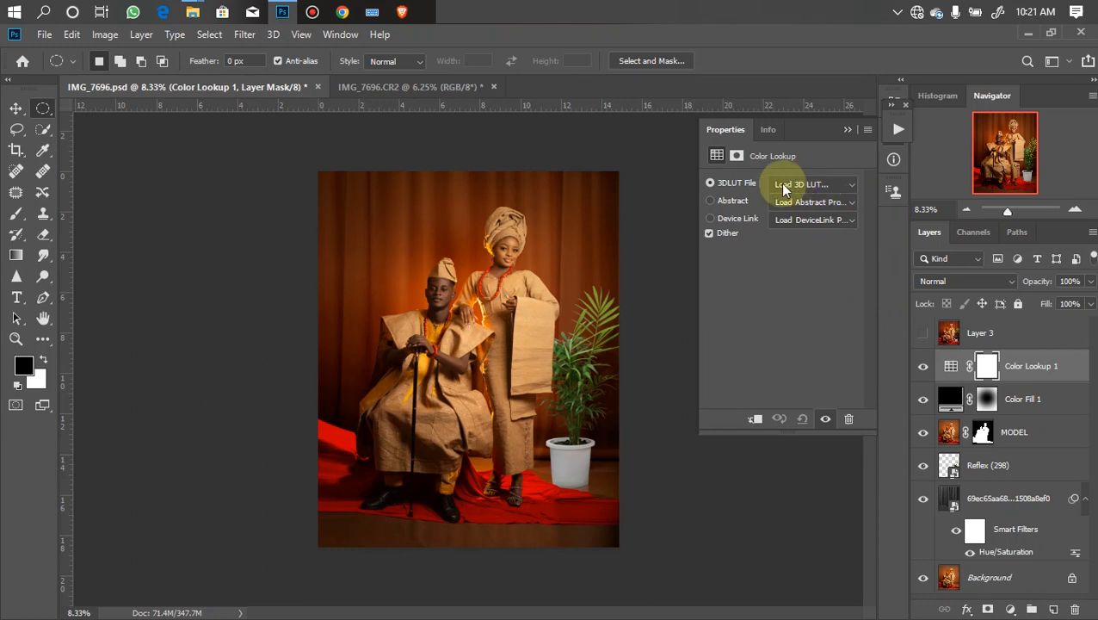
click(834, 187)
drag(994, 241, 977, 543)
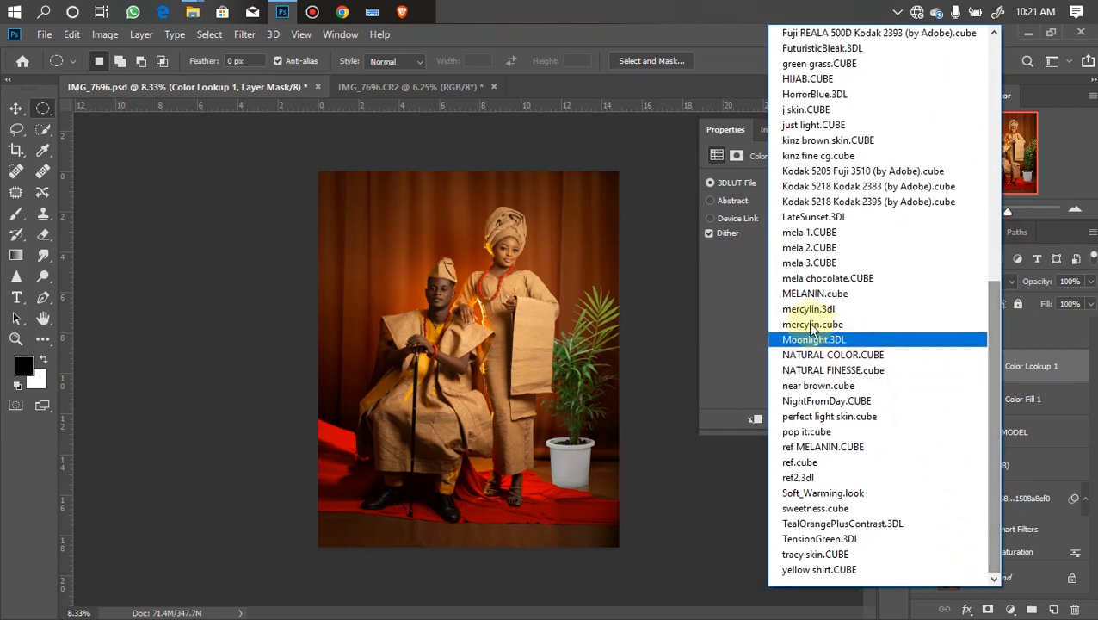
click(839, 379)
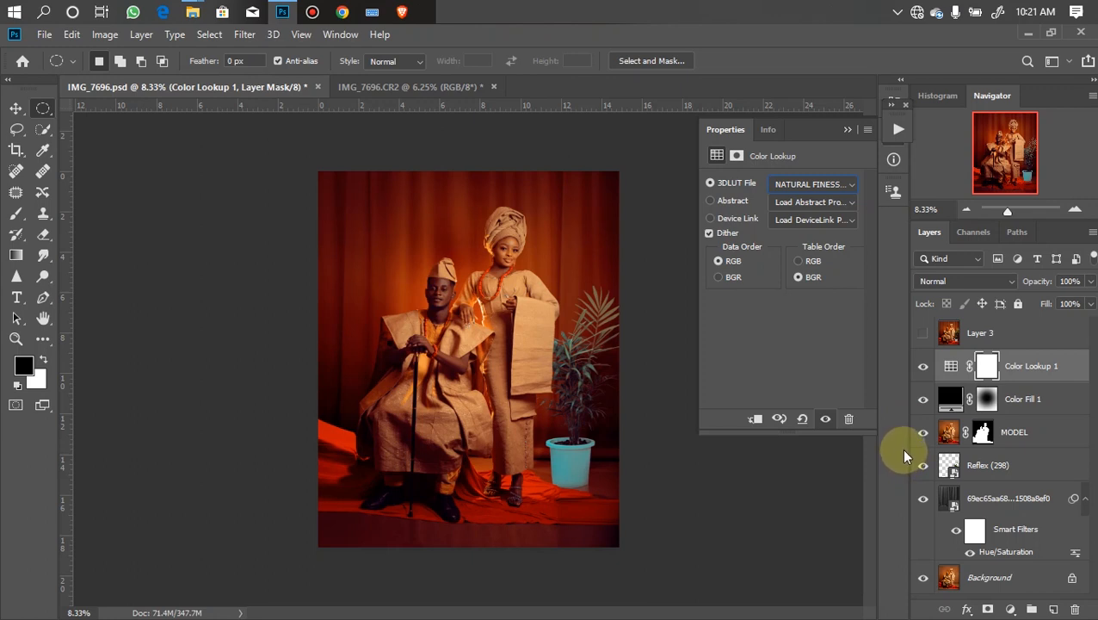
- Set the Color Lookup 1 layer's opacity to 46%
click(1091, 281)
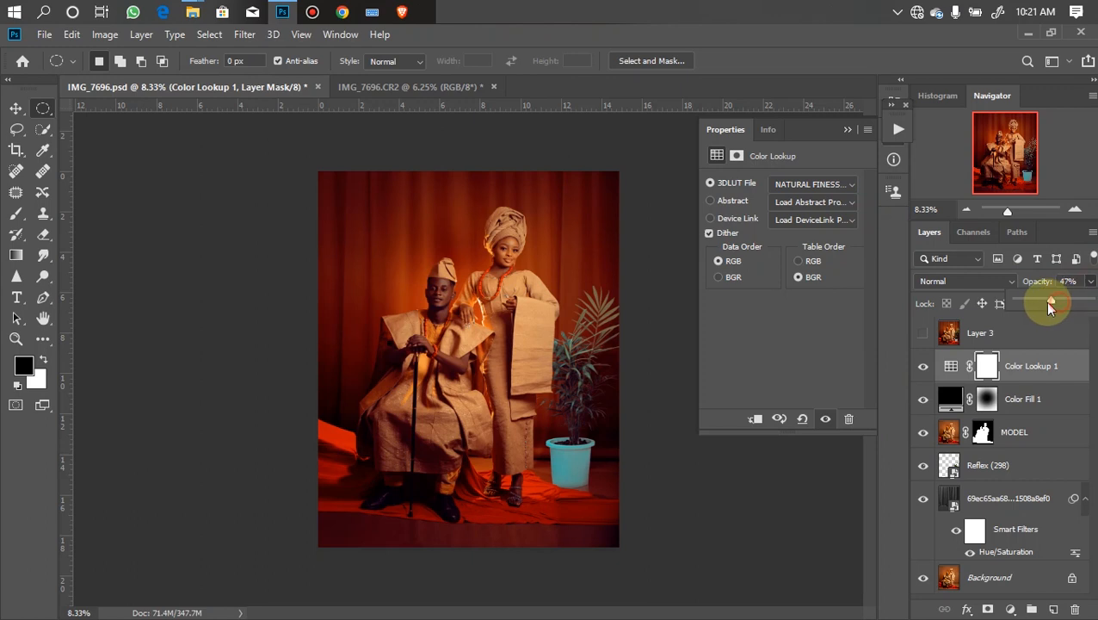
drag(1047, 303, 1046, 303)
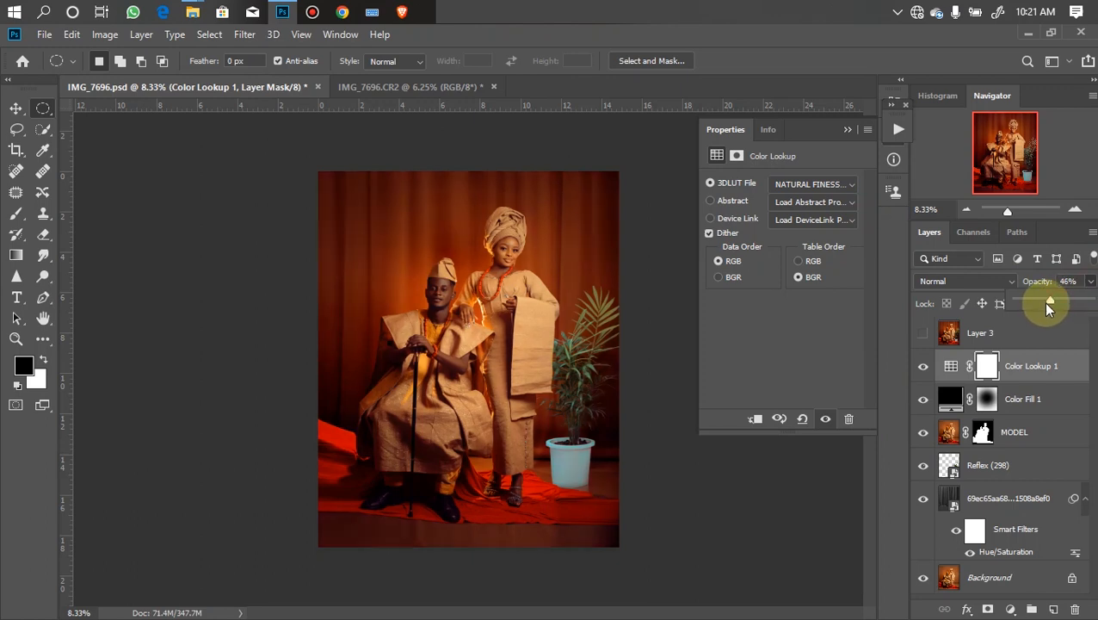
click(1078, 401)
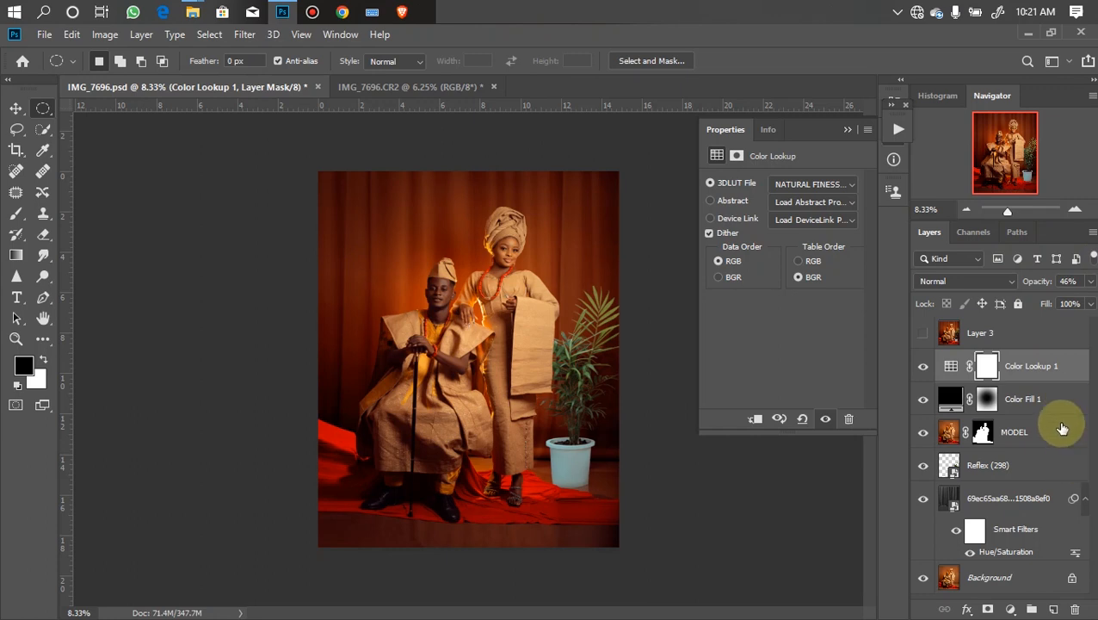
- Toggle Layer 3's visibility on and off to compare the edit with the reference image
click(923, 333)
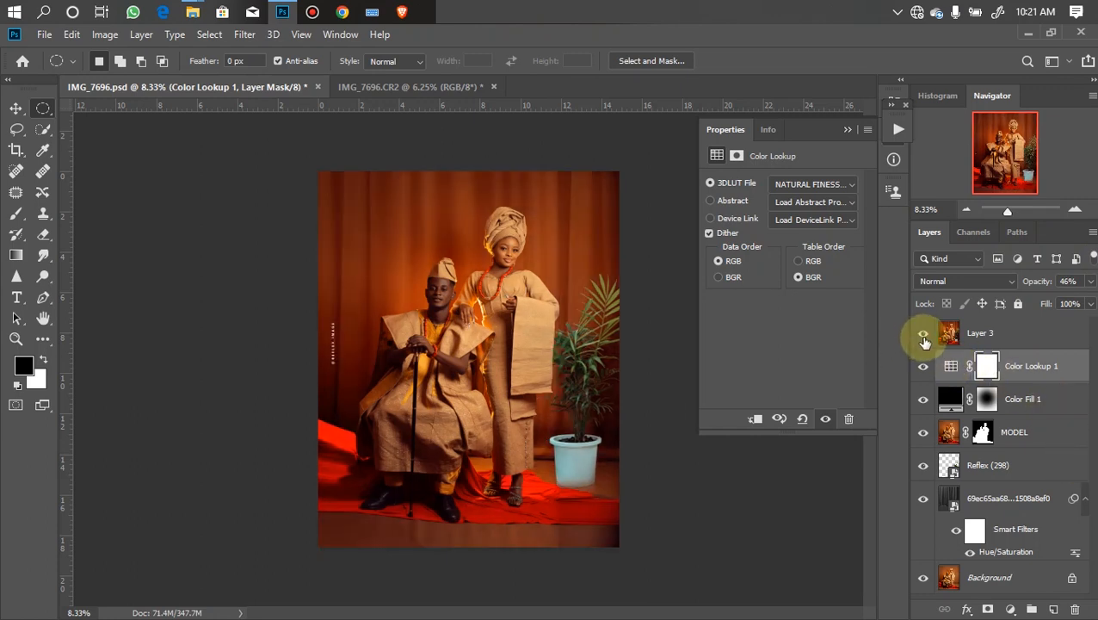
click(923, 336)
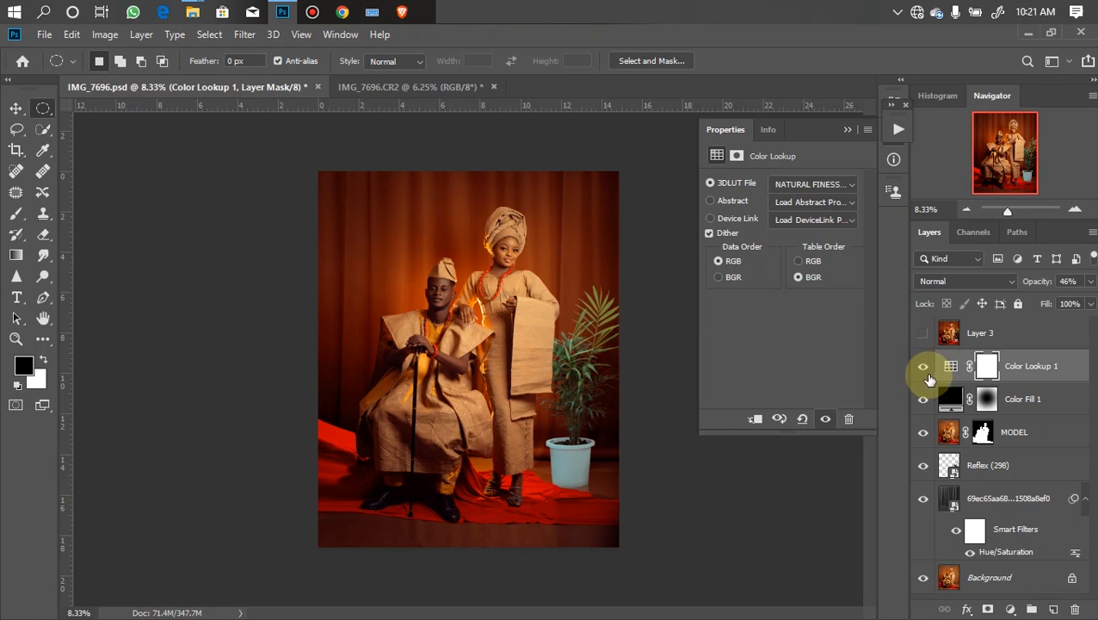
click(923, 334)
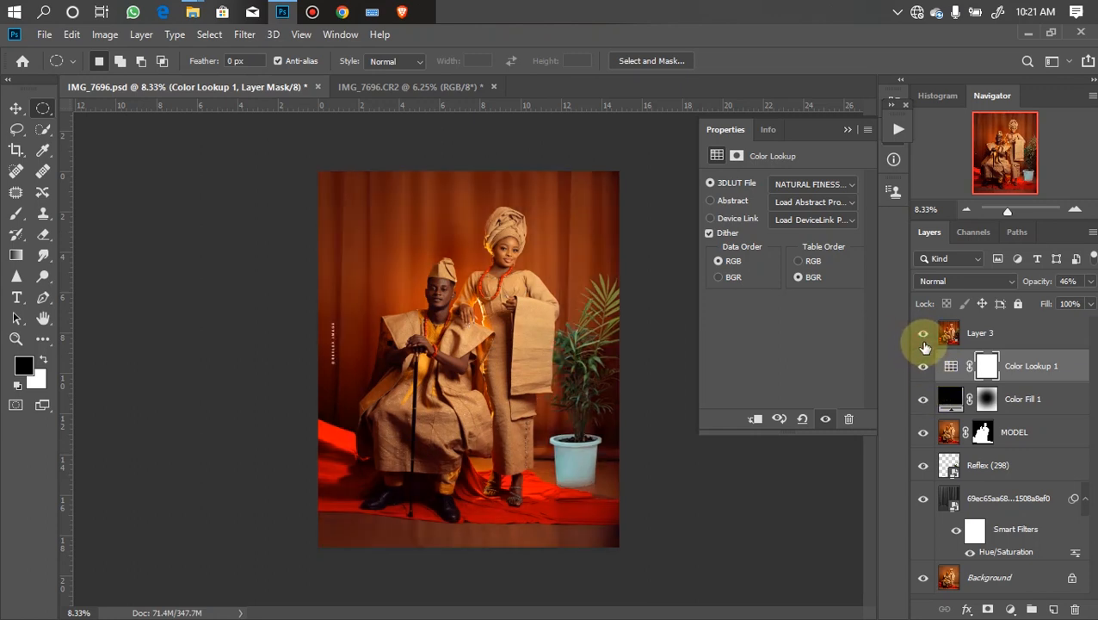
click(924, 335)
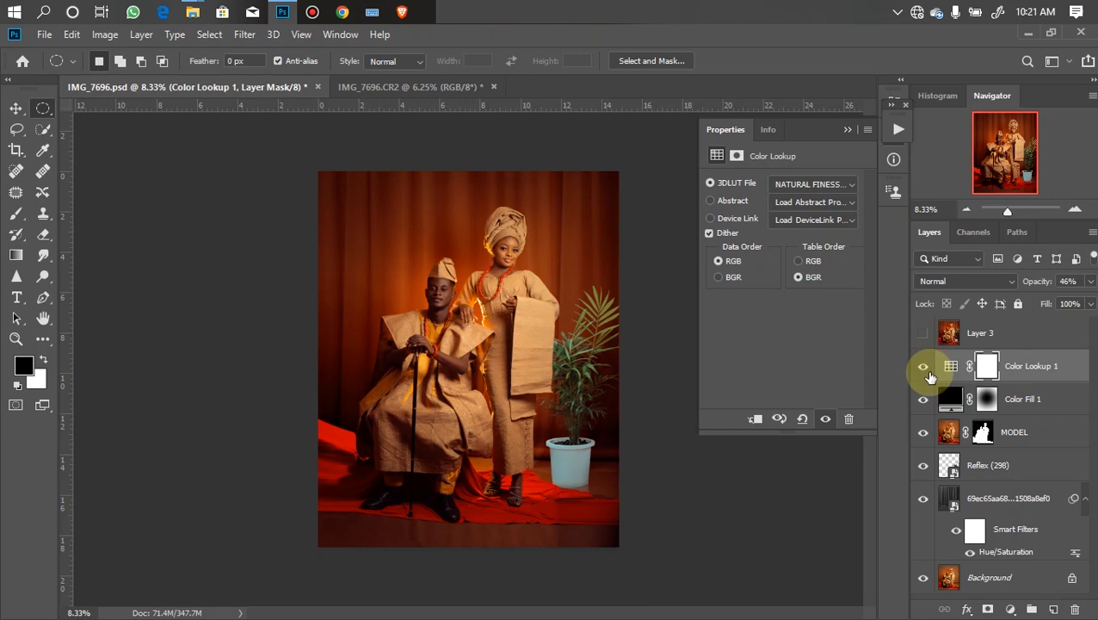